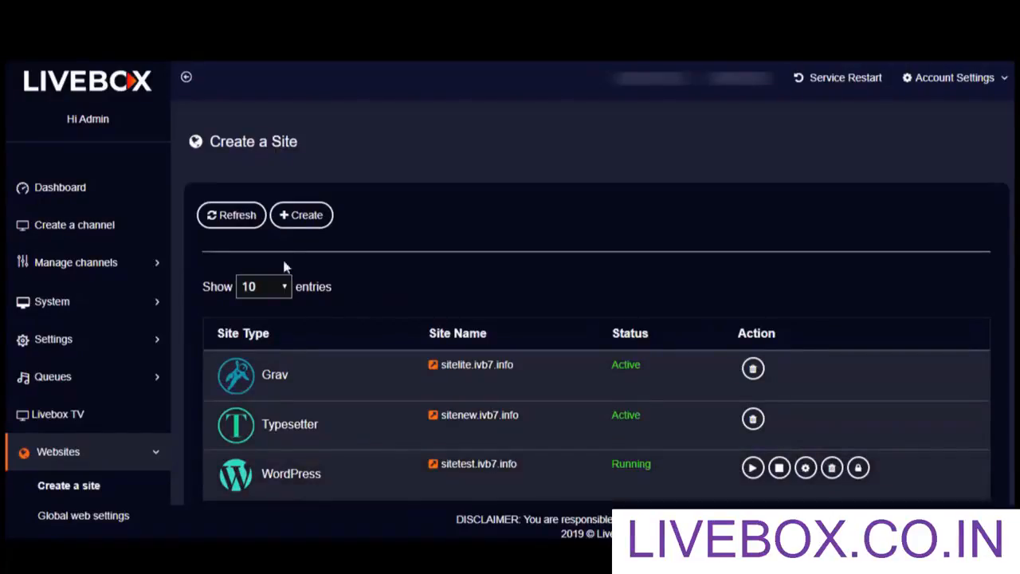
# Create a new WordPress site named live on the .ivb7.info domain
pyautogui.click(296, 217)
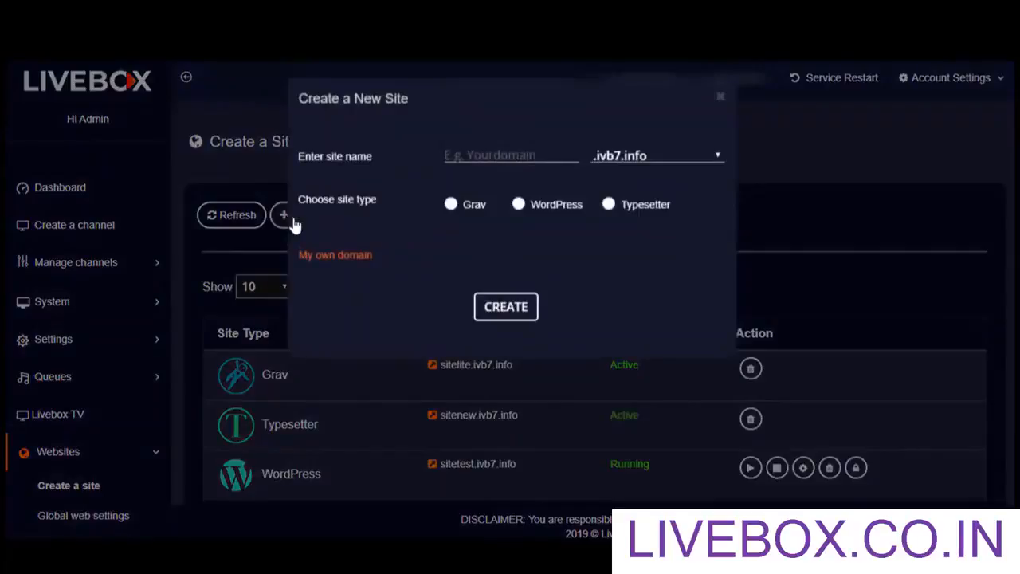
pyautogui.click(446, 167)
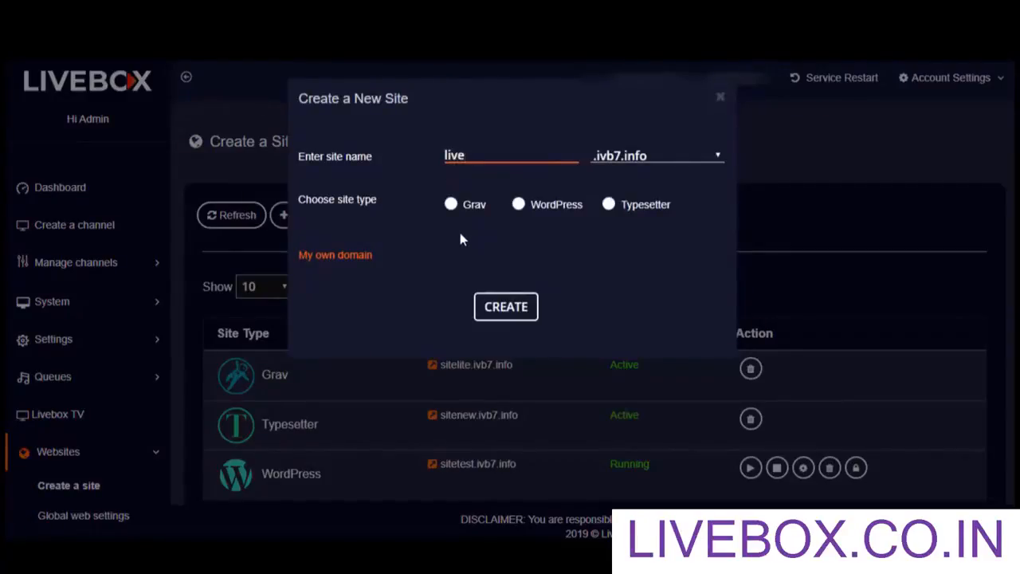
pyautogui.click(519, 205)
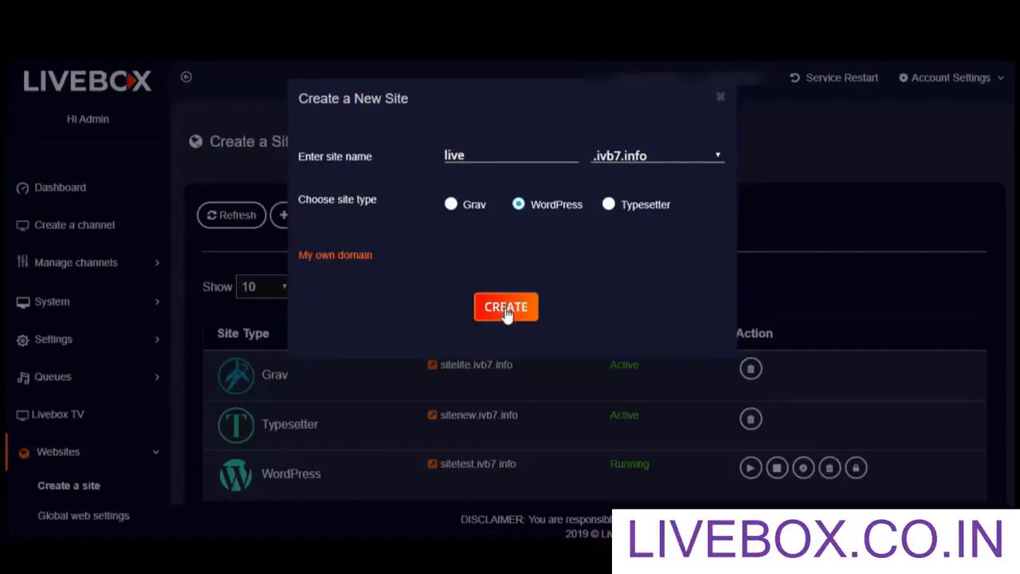
pyautogui.click(505, 310)
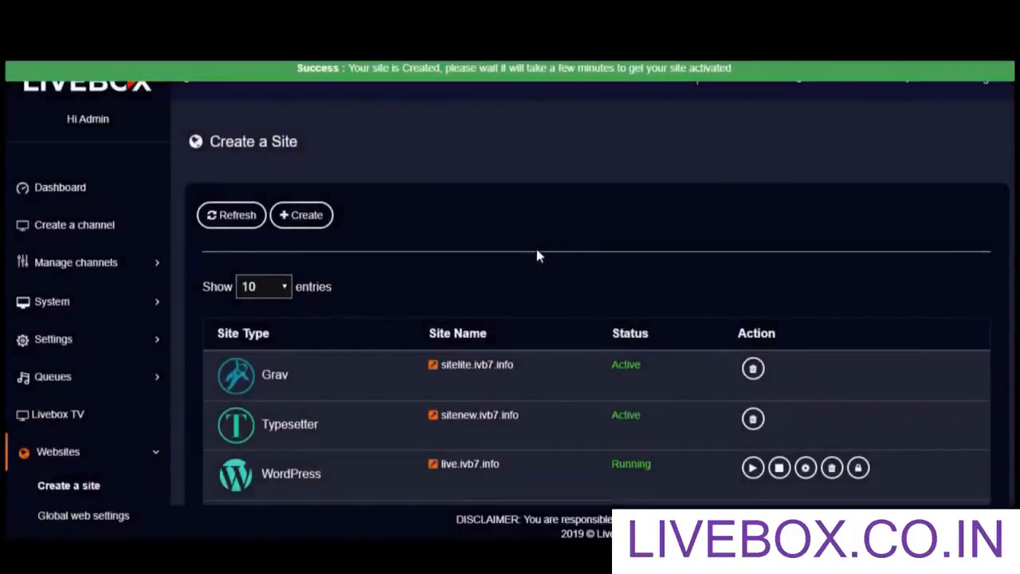
# Open the settings of the live.ivb7.info WordPress site and examine its File Manager panel
pyautogui.scroll(-1, 625, 436)
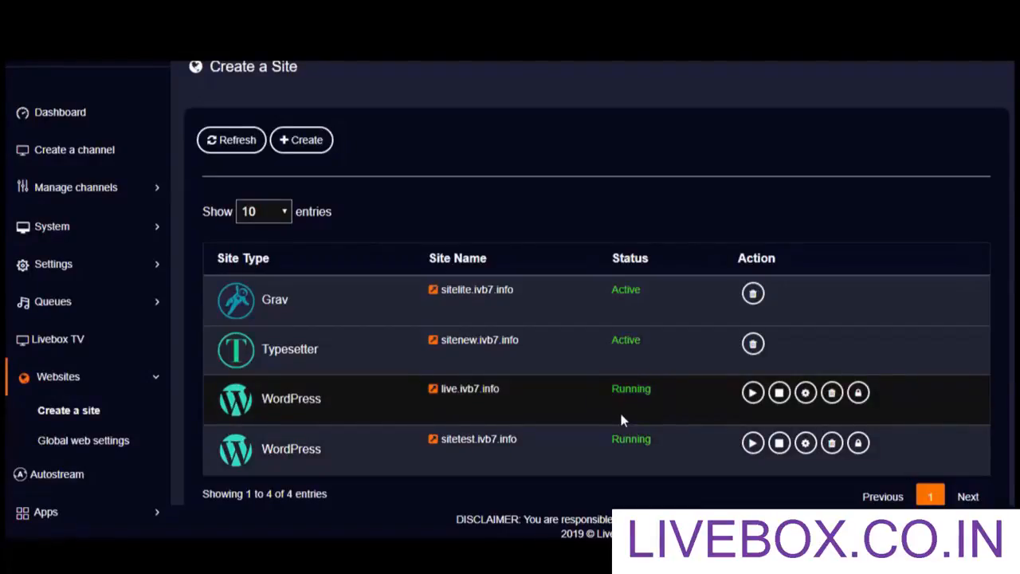
pyautogui.click(437, 392)
pyautogui.click(858, 393)
pyautogui.click(804, 405)
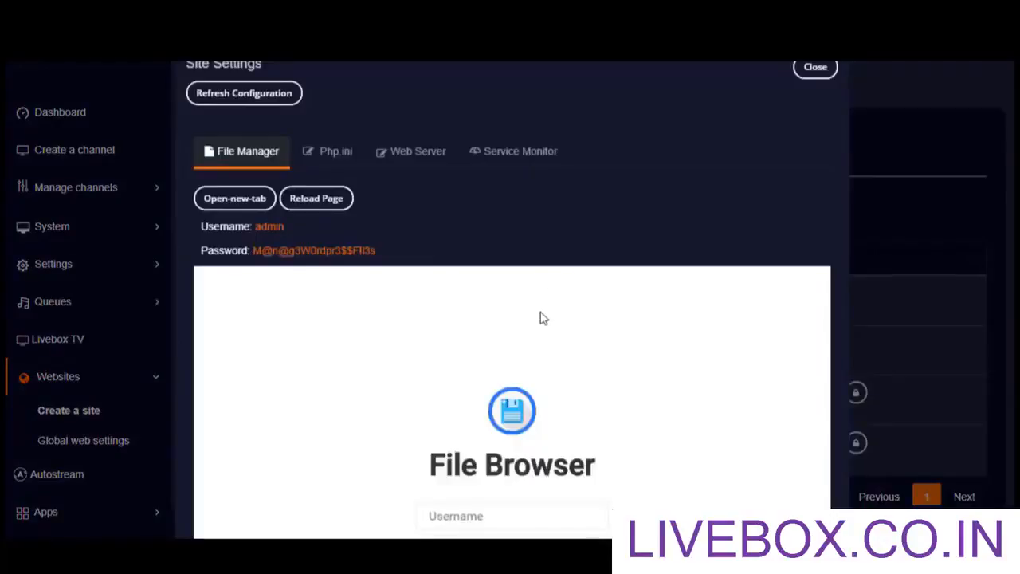
pyautogui.scroll(-1, 542, 317)
pyautogui.scroll(2, 542, 317)
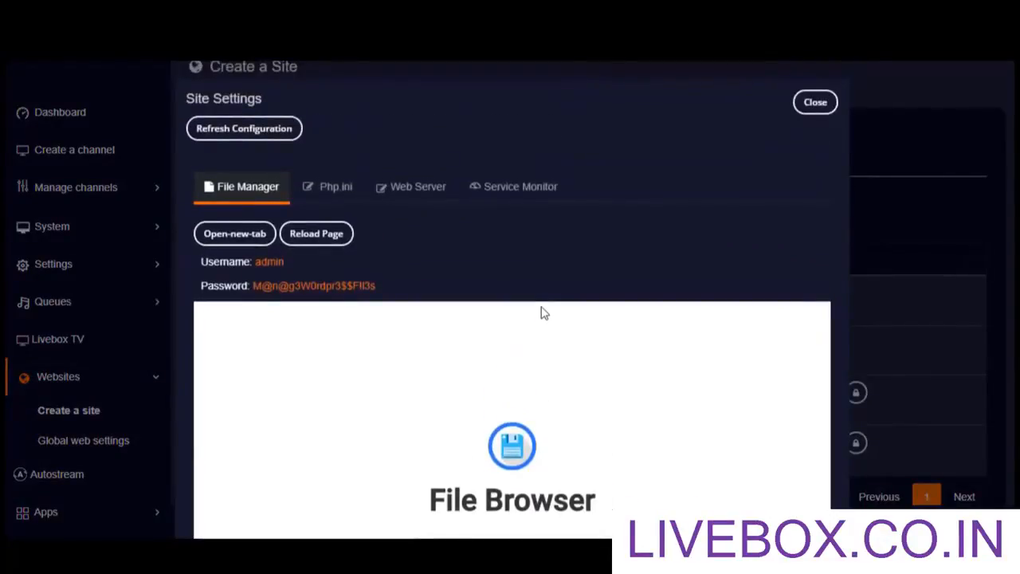
pyautogui.scroll(-3, 528, 381)
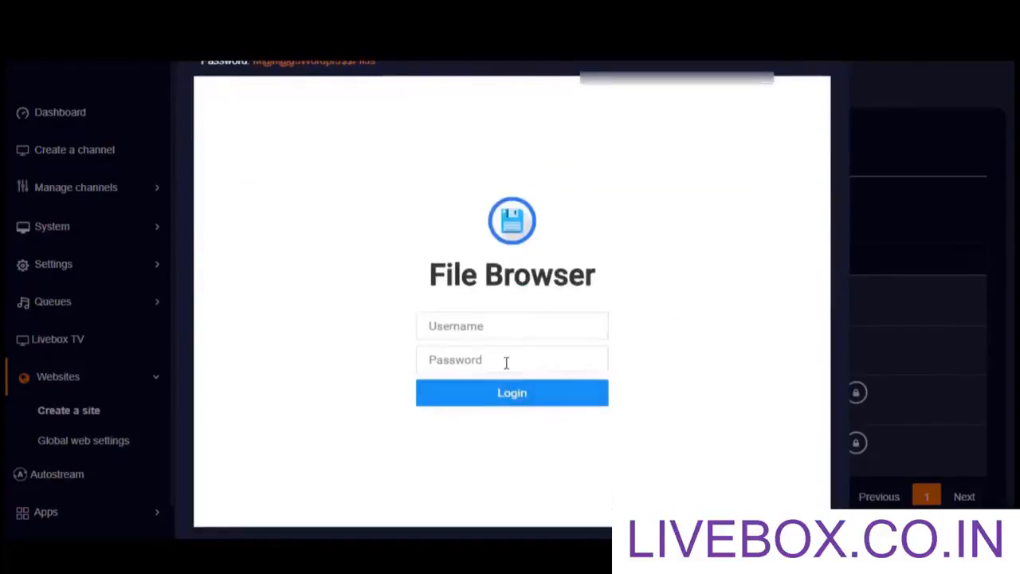
pyautogui.scroll(3, 506, 362)
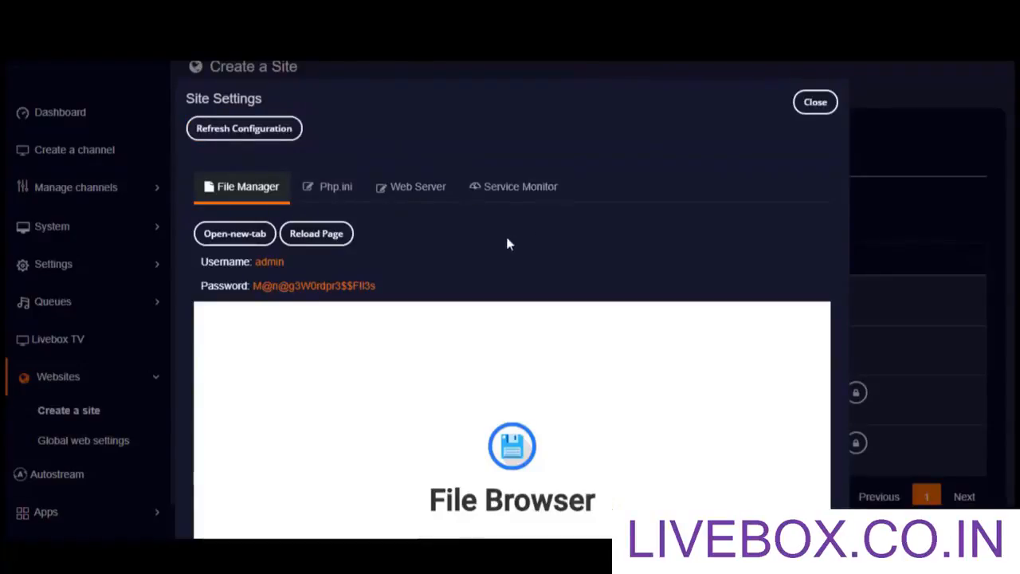
pyautogui.click(511, 199)
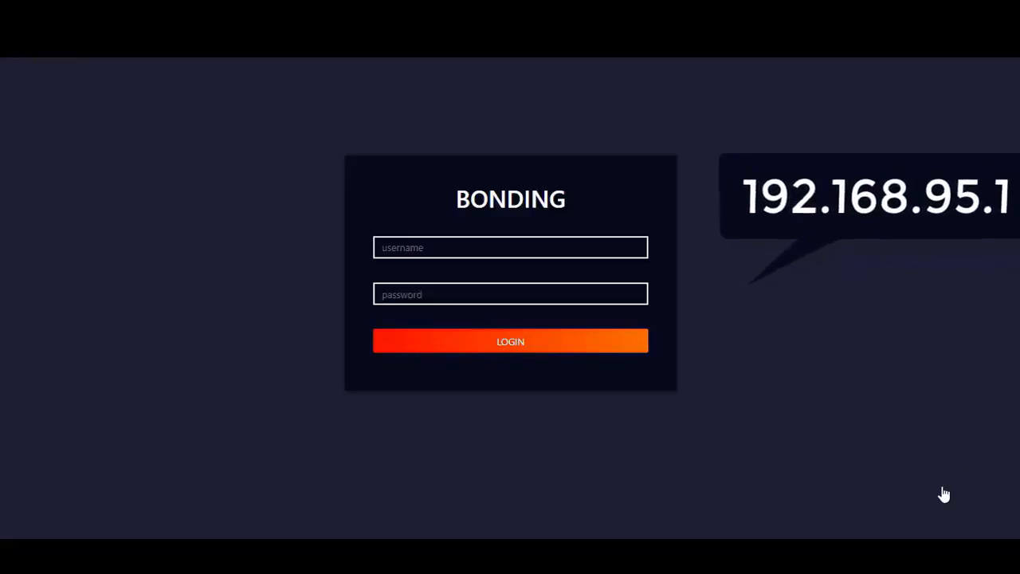
# Open the bonding settings and the Bonding Server Settings dialog with its bonding methods list
pyautogui.scroll(1, 950, 466)
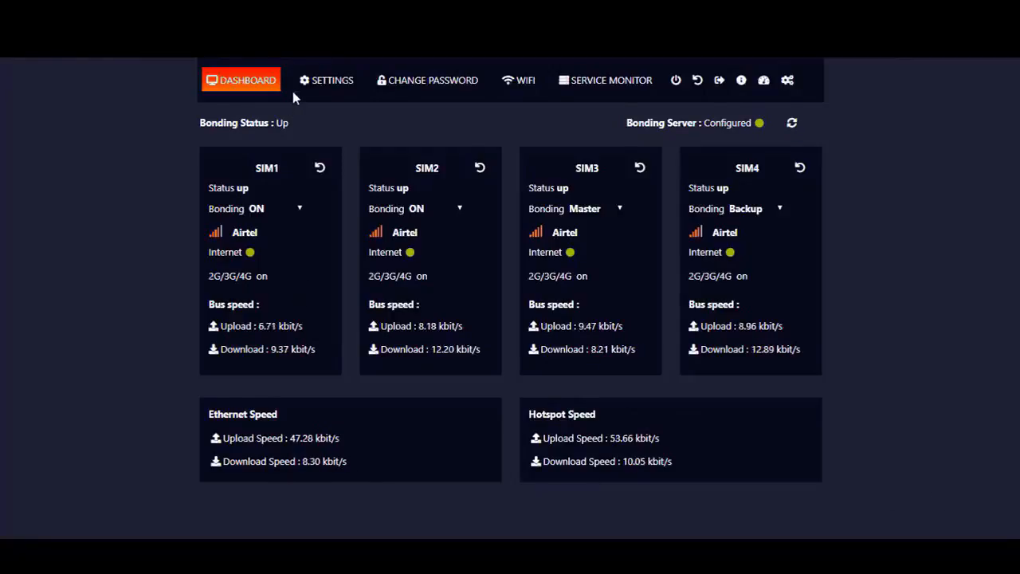
pyautogui.click(324, 92)
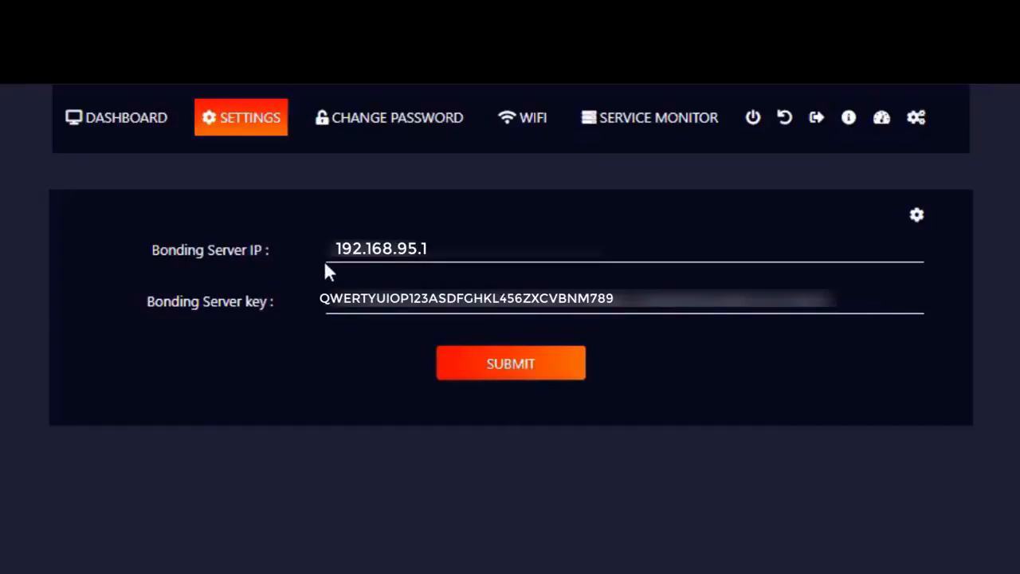
pyautogui.click(917, 217)
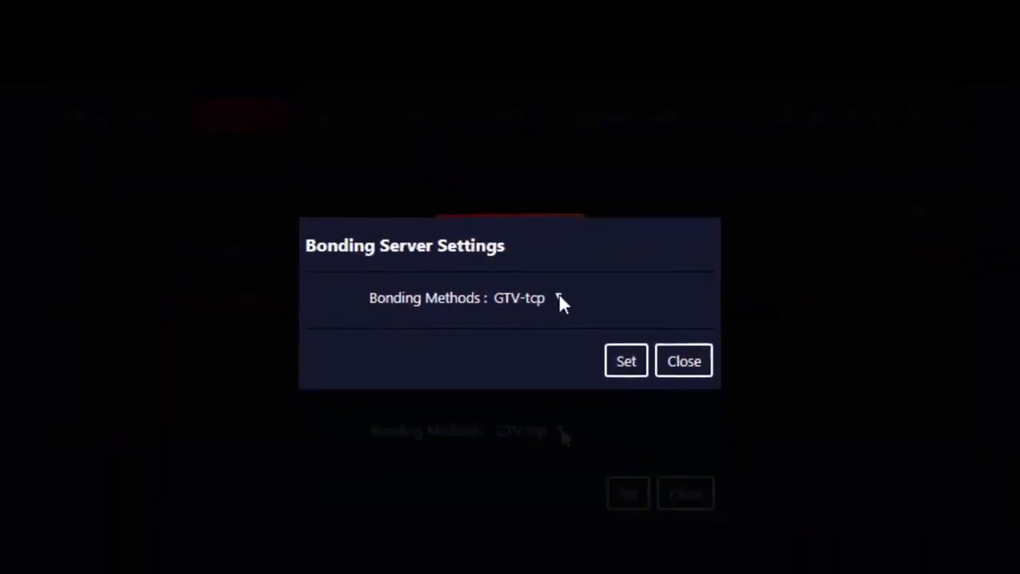
pyautogui.click(559, 284)
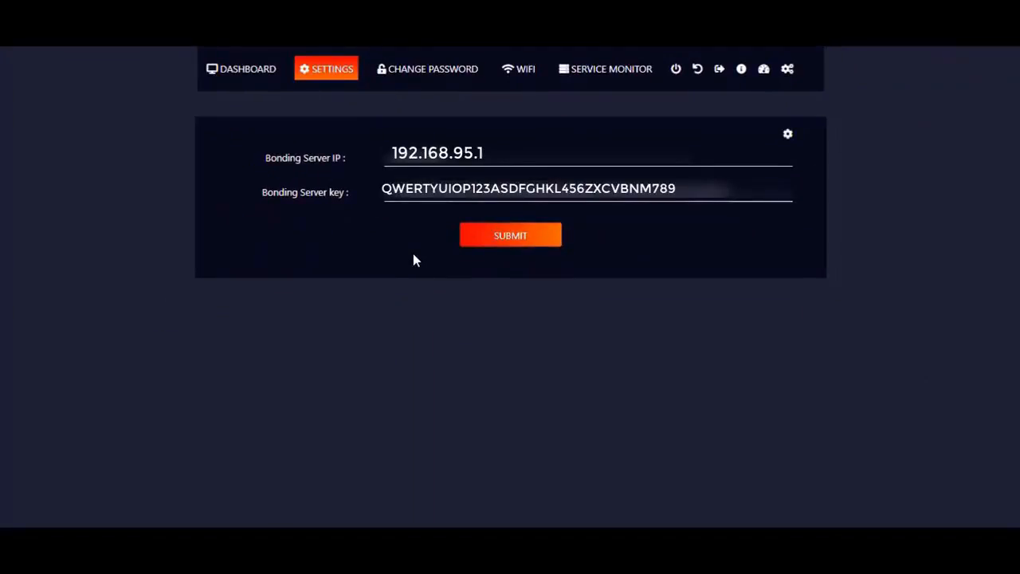
# Try to switch SIM1's bonding mode to OFF on the bonding dashboard
pyautogui.click(244, 73)
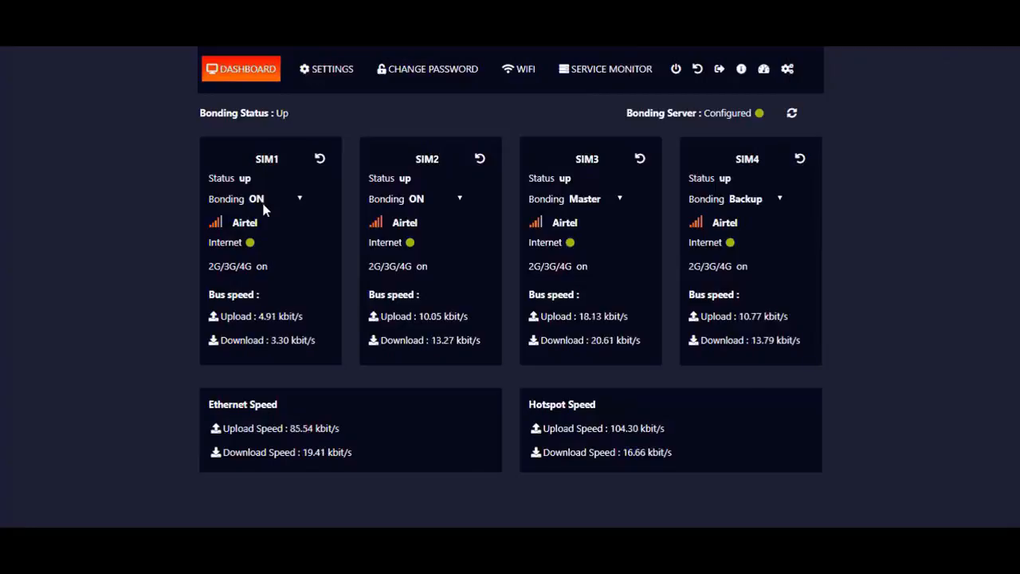
pyautogui.click(299, 199)
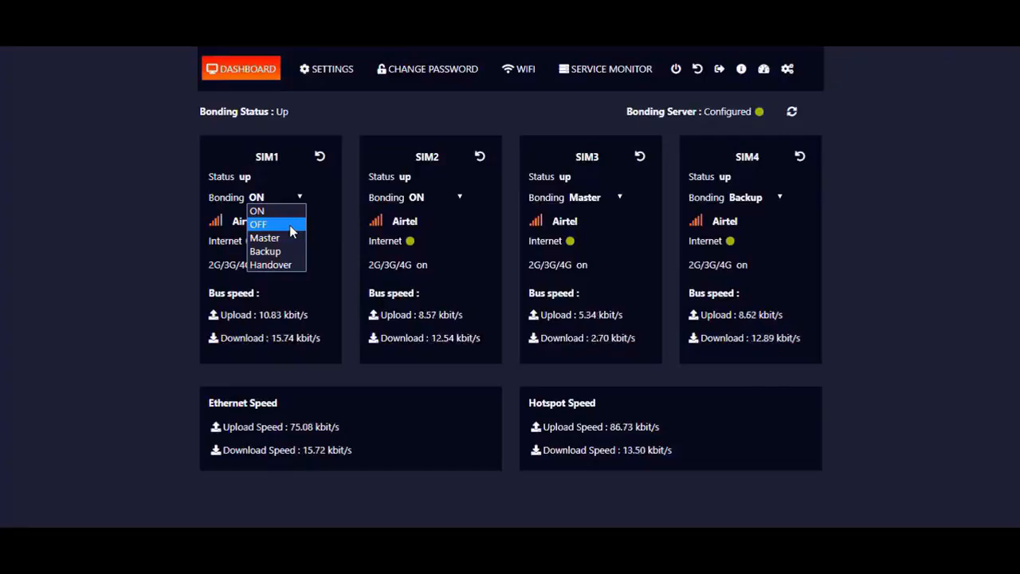
pyautogui.click(289, 225)
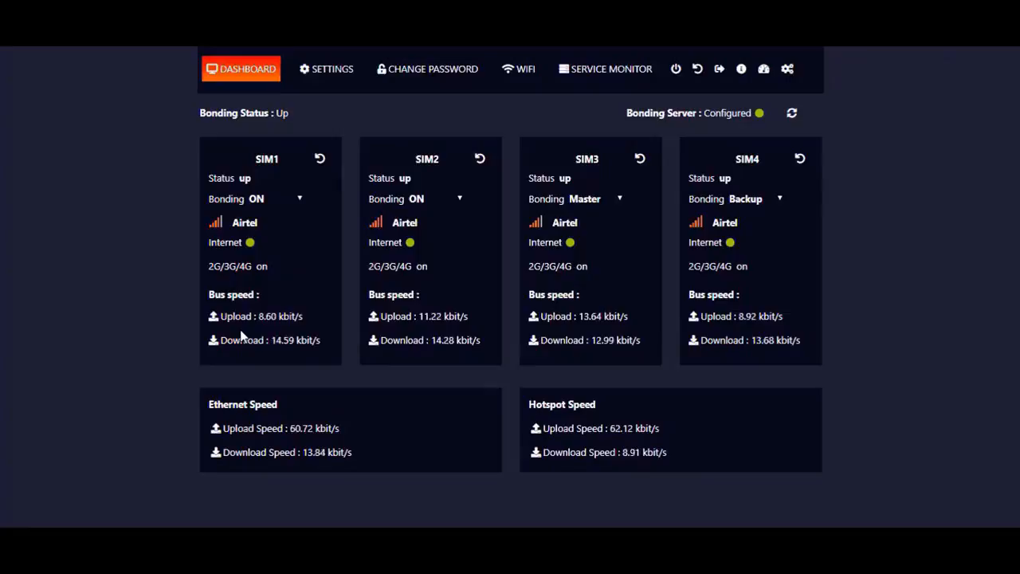
# Browse the Change Password, WiFi and Service Monitor pages, then return to the bonding dashboard
pyautogui.click(416, 71)
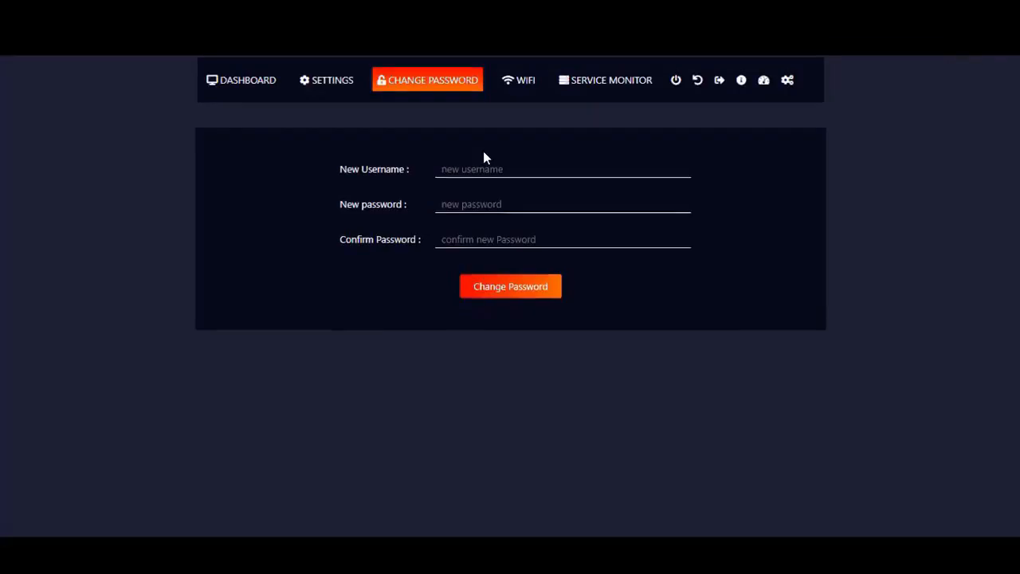
pyautogui.click(511, 87)
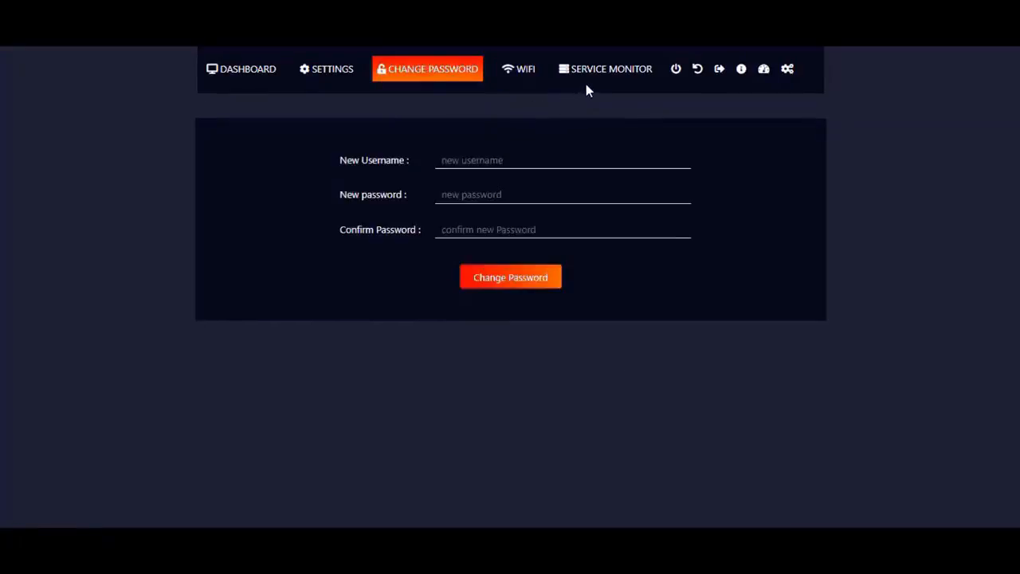
pyautogui.click(588, 78)
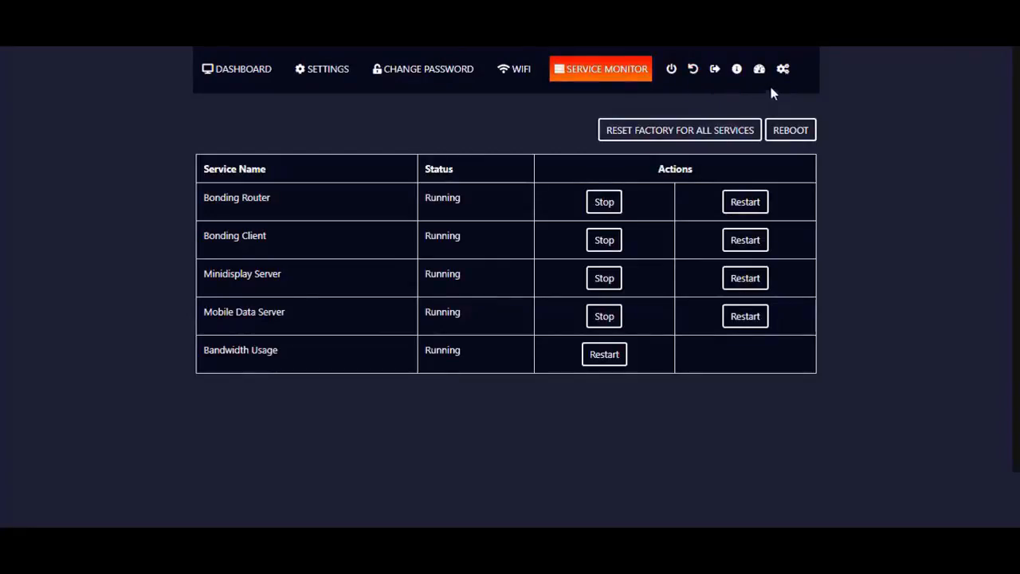
pyautogui.click(238, 69)
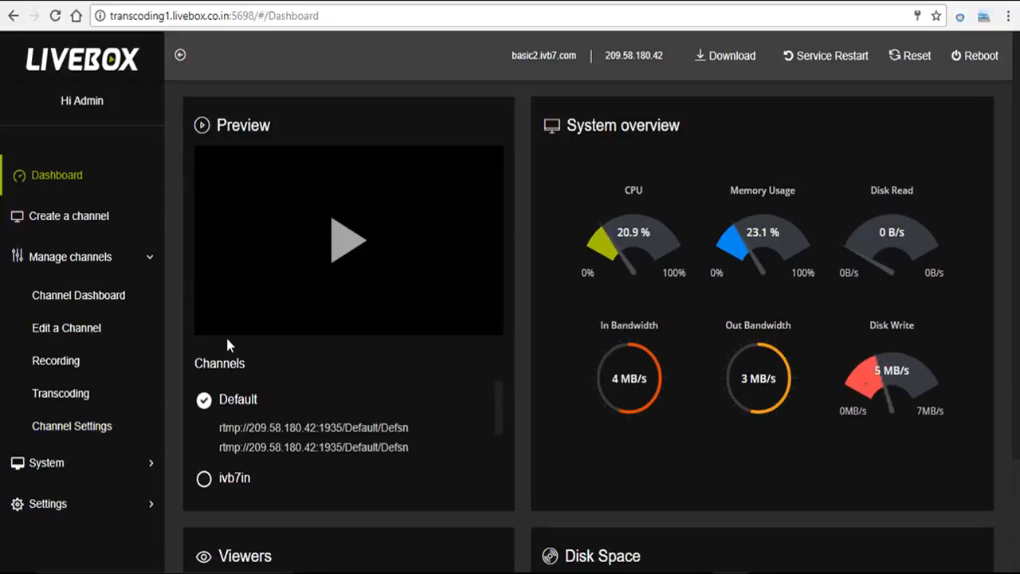
# Run the speed test for the transcoding device and return to the dashboard
pyautogui.click(68, 475)
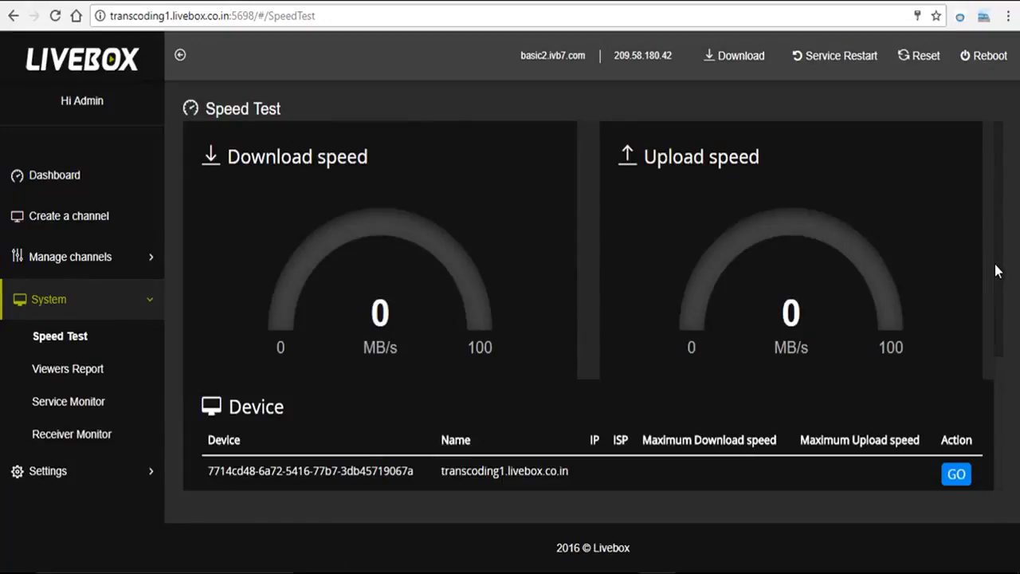
pyautogui.click(954, 474)
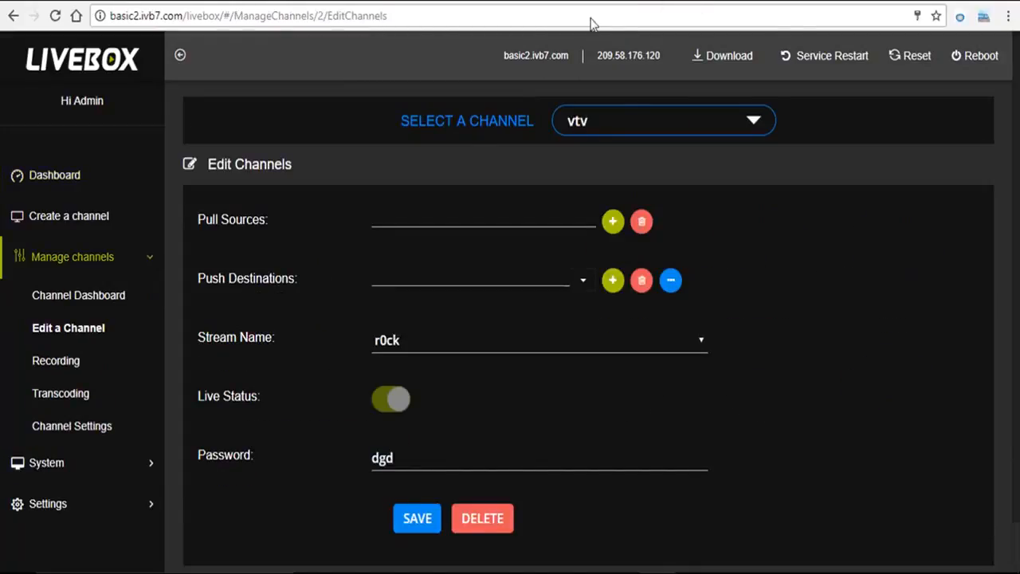
pyautogui.click(88, 189)
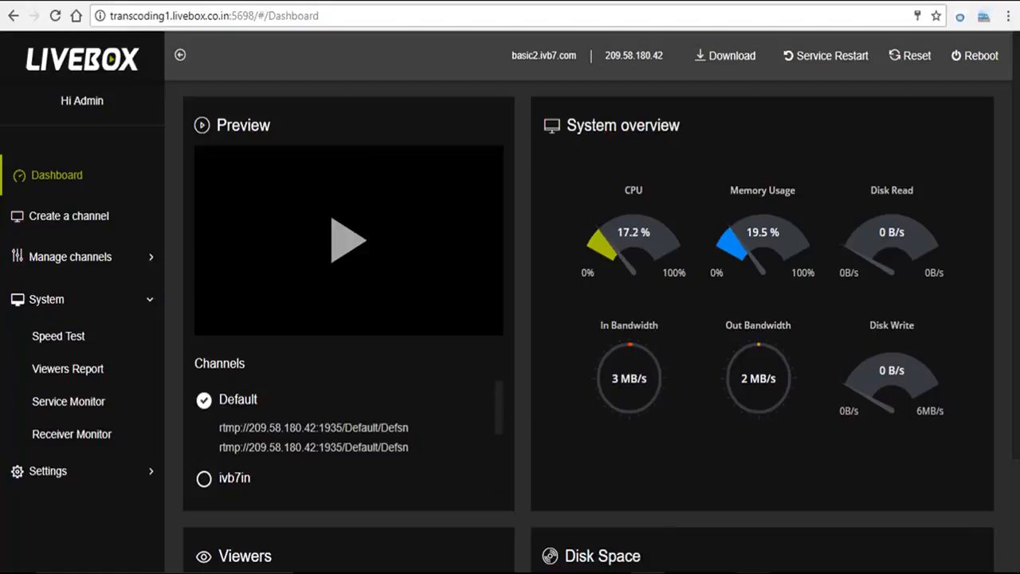
# Switch to OBS and add a new Media Source to the scene
pyautogui.click(753, 571)
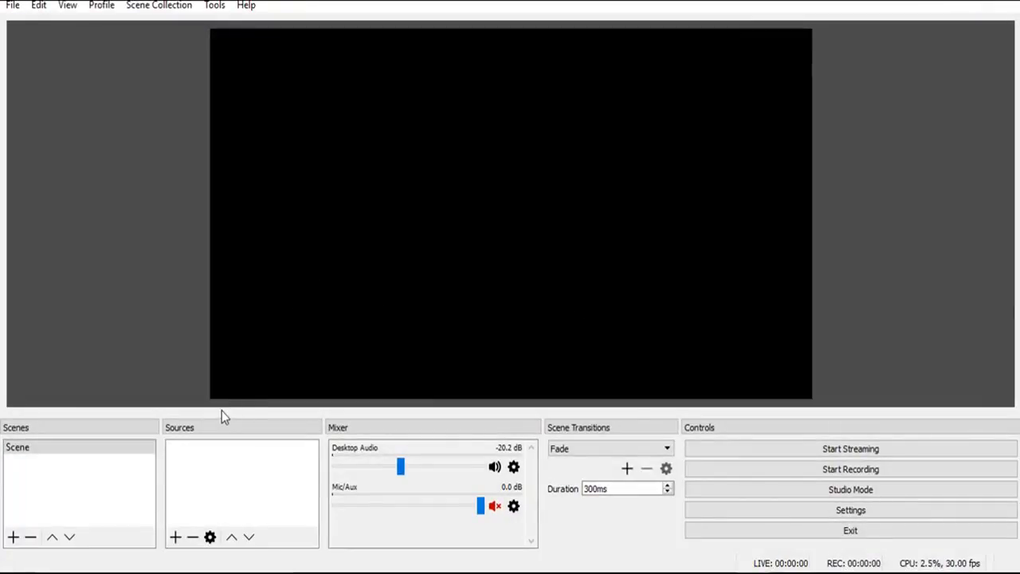
pyautogui.click(174, 537)
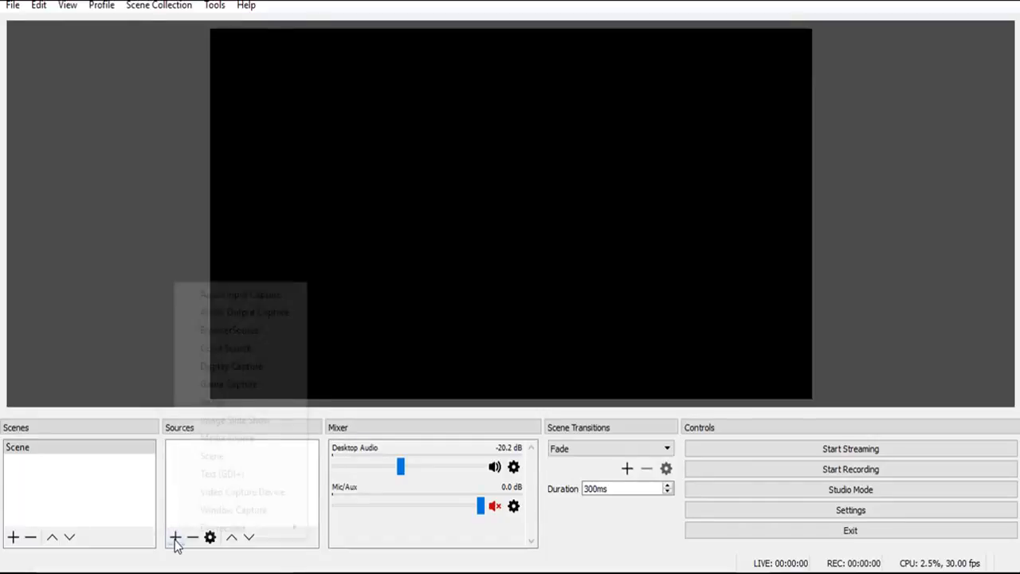
pyautogui.click(232, 442)
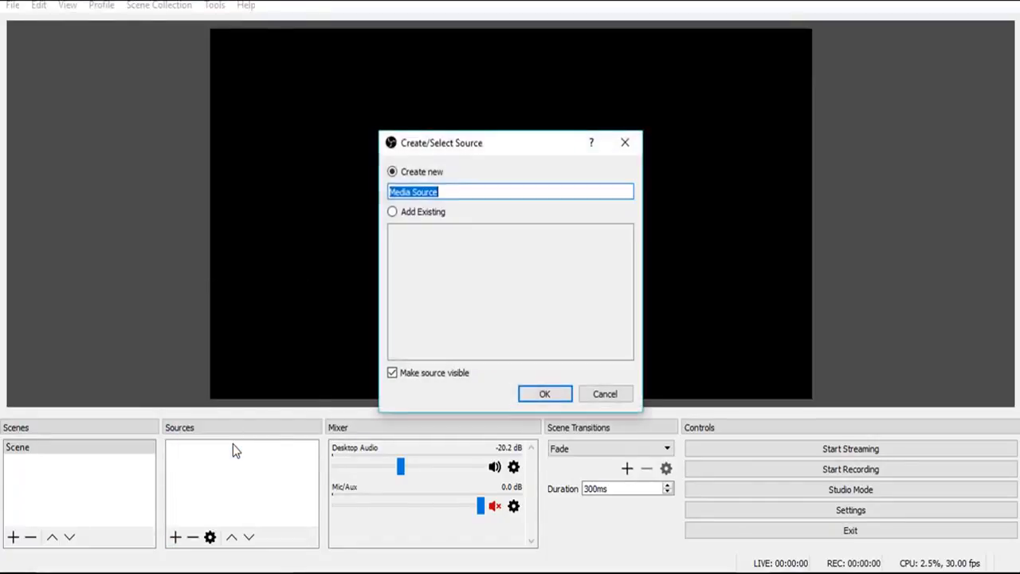
pyautogui.click(532, 394)
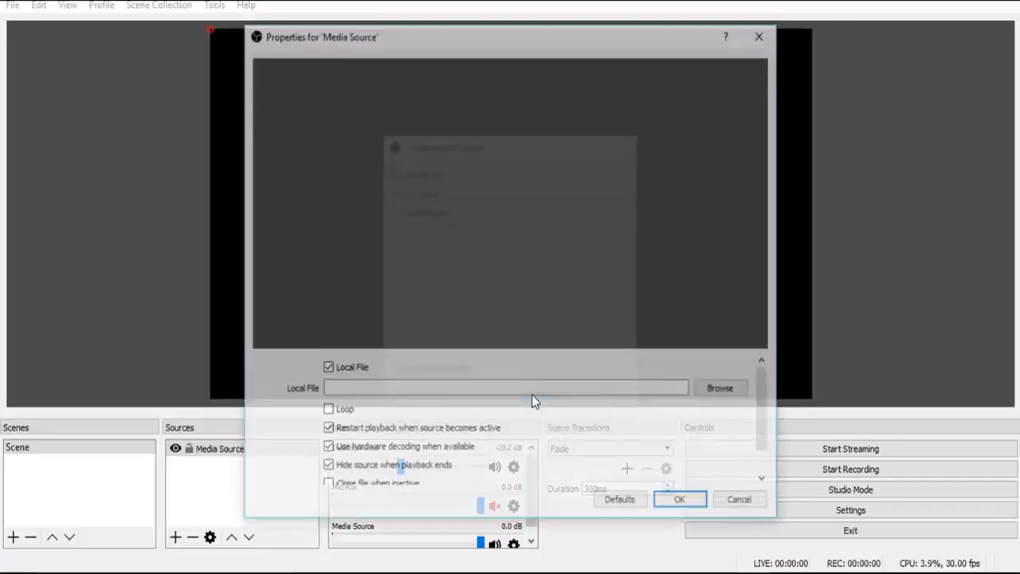
# Set the media source's local file to NASA - Moon, Mars, and Beyond.mp4, enable Loop, and confirm
pyautogui.click(709, 395)
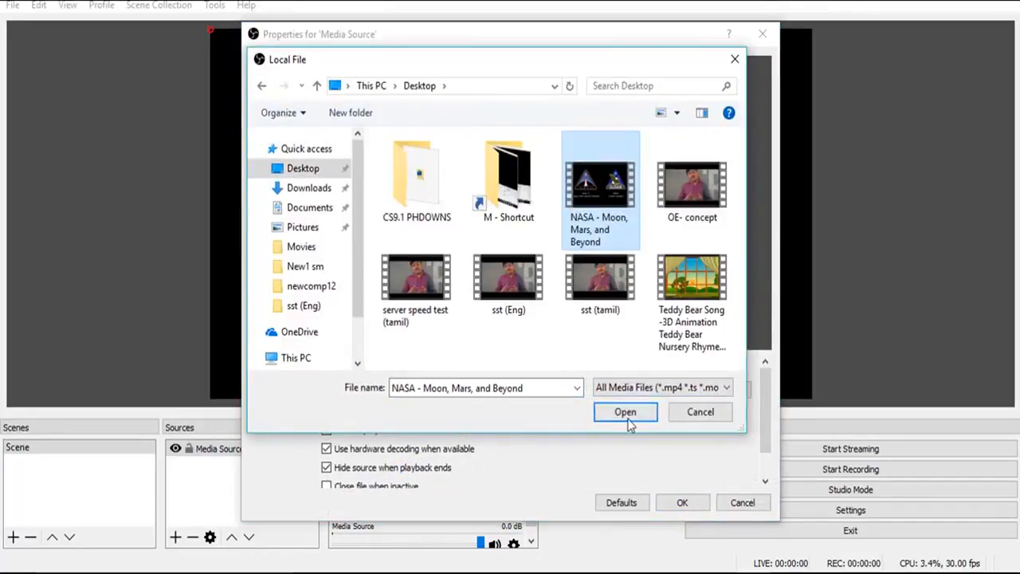
pyautogui.click(626, 413)
pyautogui.click(327, 411)
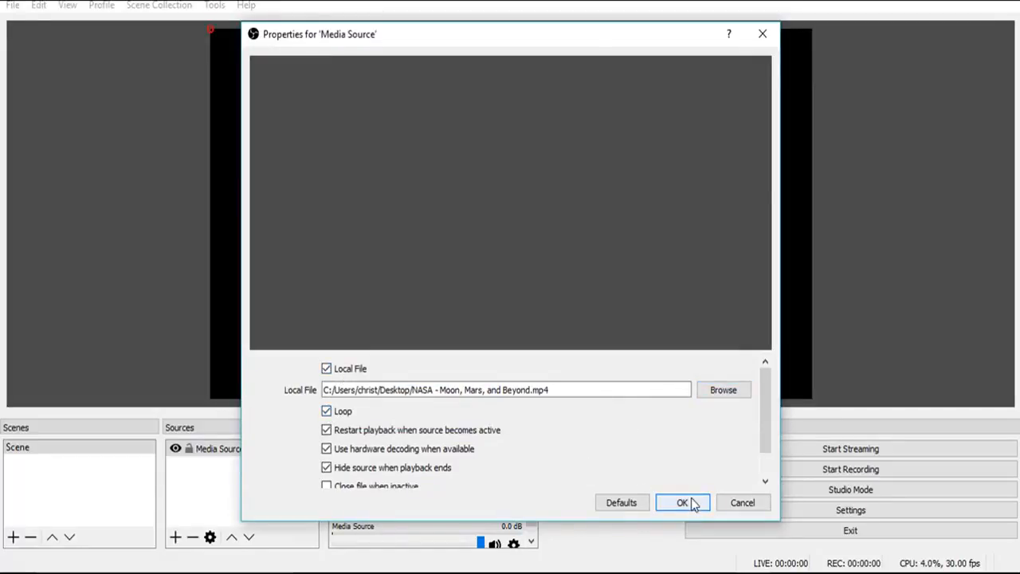
pyautogui.click(690, 501)
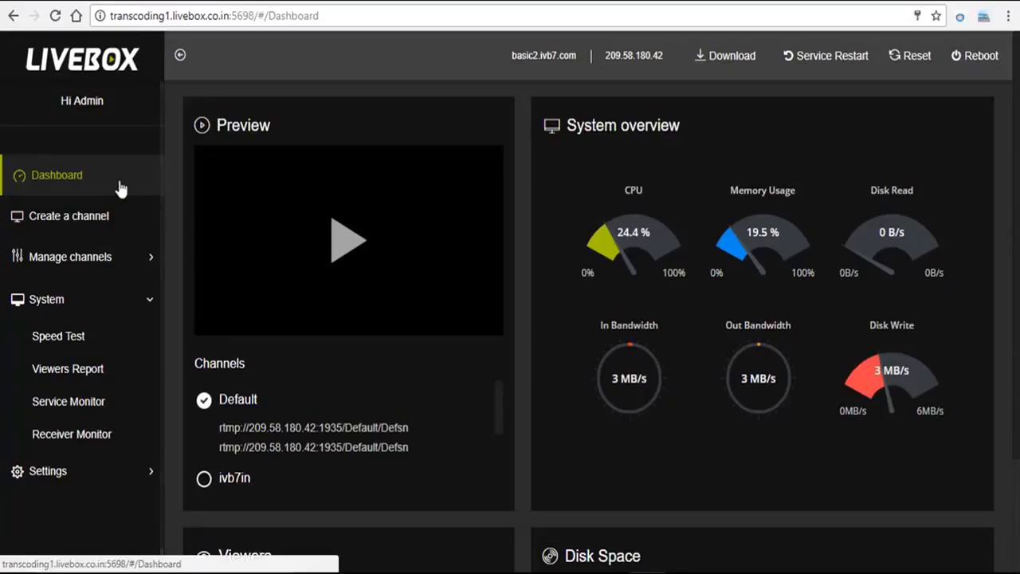
# Start creating a new channel named ttv with stream name kgdkg
pyautogui.click(94, 218)
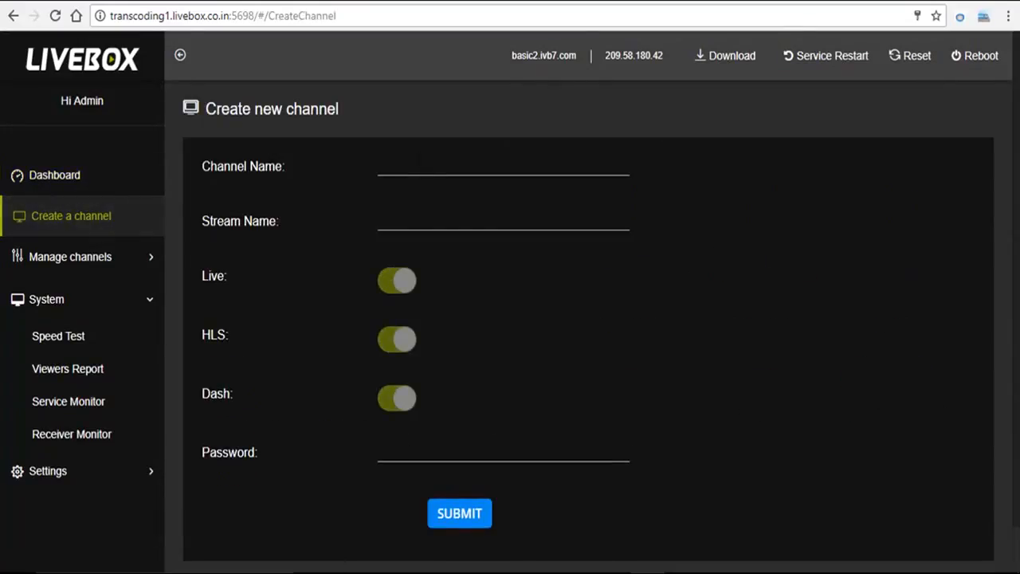
pyautogui.click(406, 171)
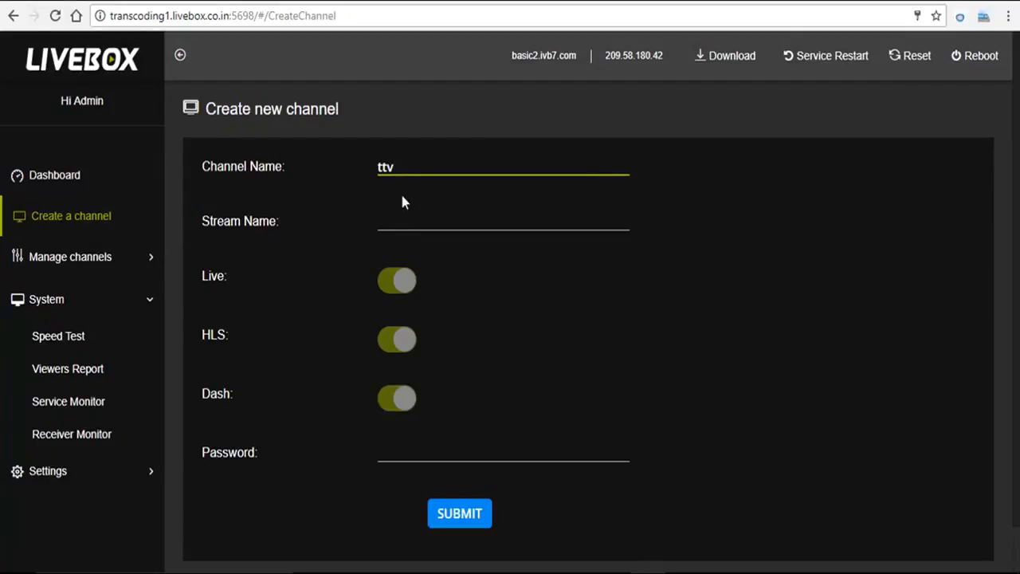
pyautogui.click(400, 220)
pyautogui.write('kgdkg')
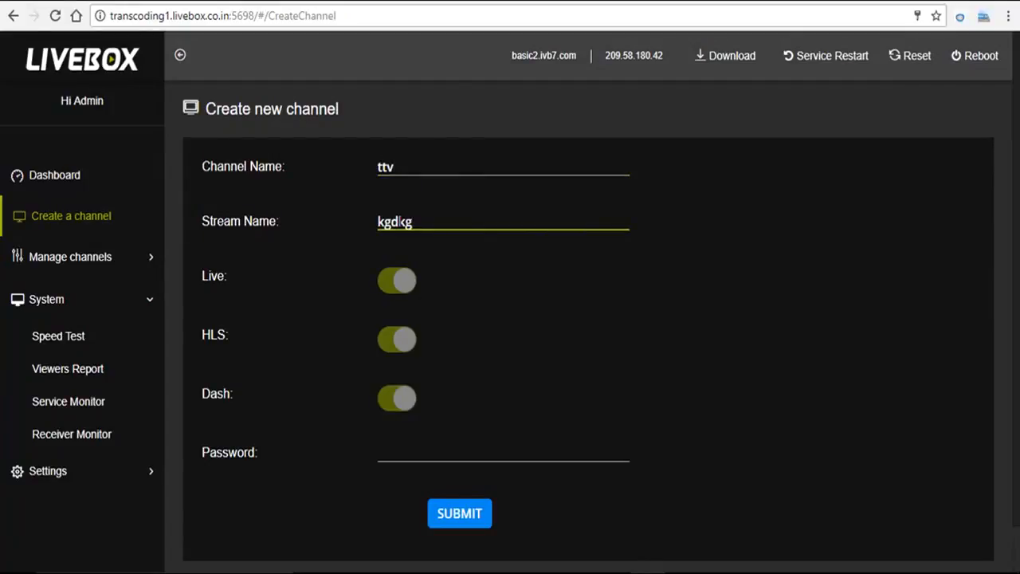
# Enter the channel password, submit the new ttv channel, and dismiss the confirmation
pyautogui.click(392, 452)
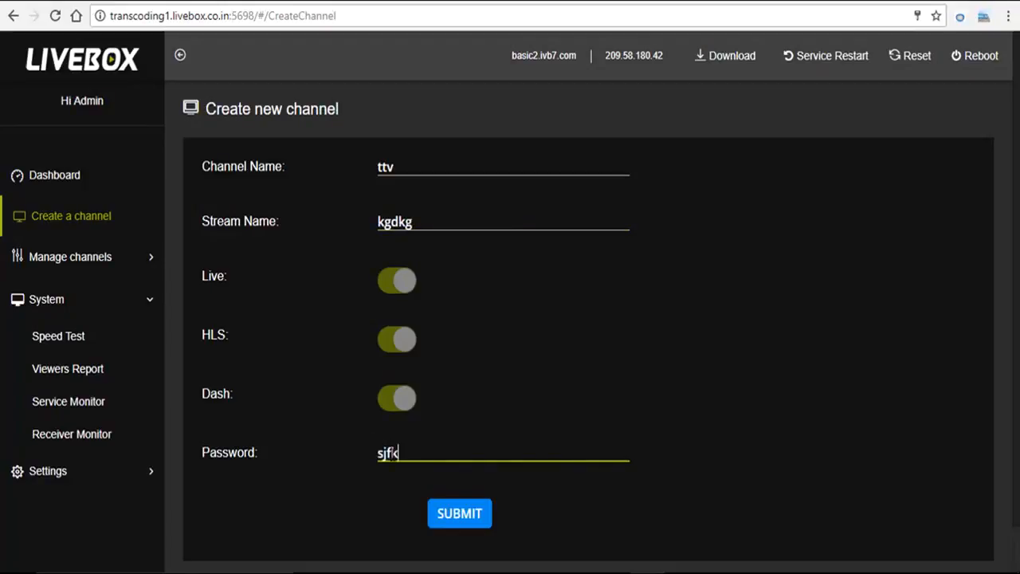
pyautogui.click(445, 515)
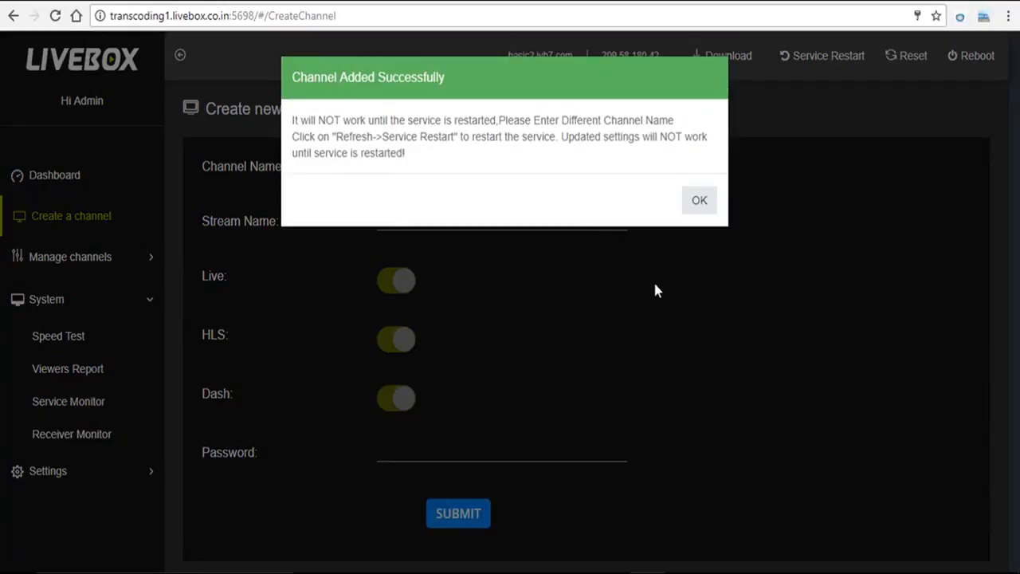
pyautogui.click(703, 203)
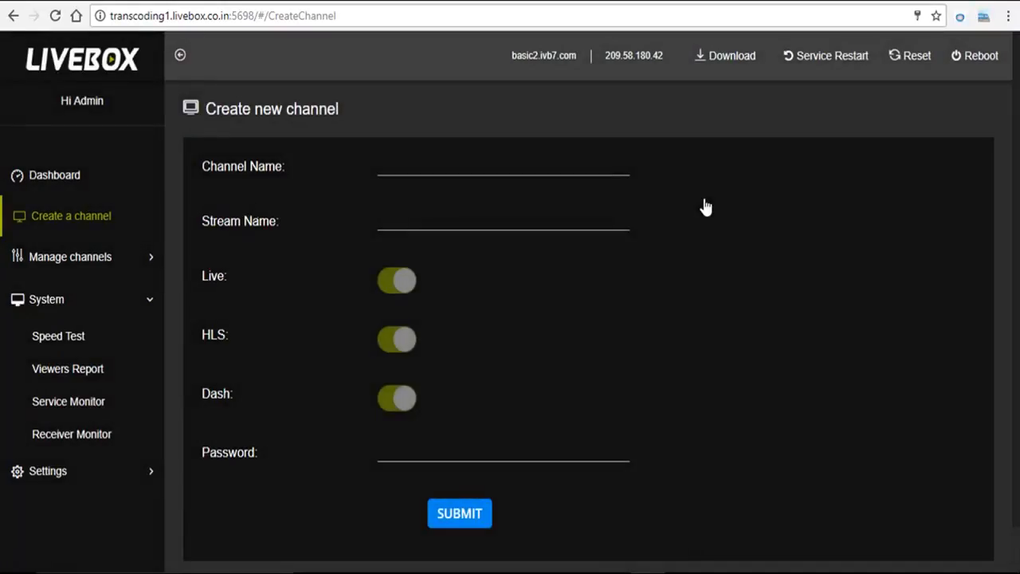
# Open the Channel Dashboard and select the ttv channel
pyautogui.click(50, 176)
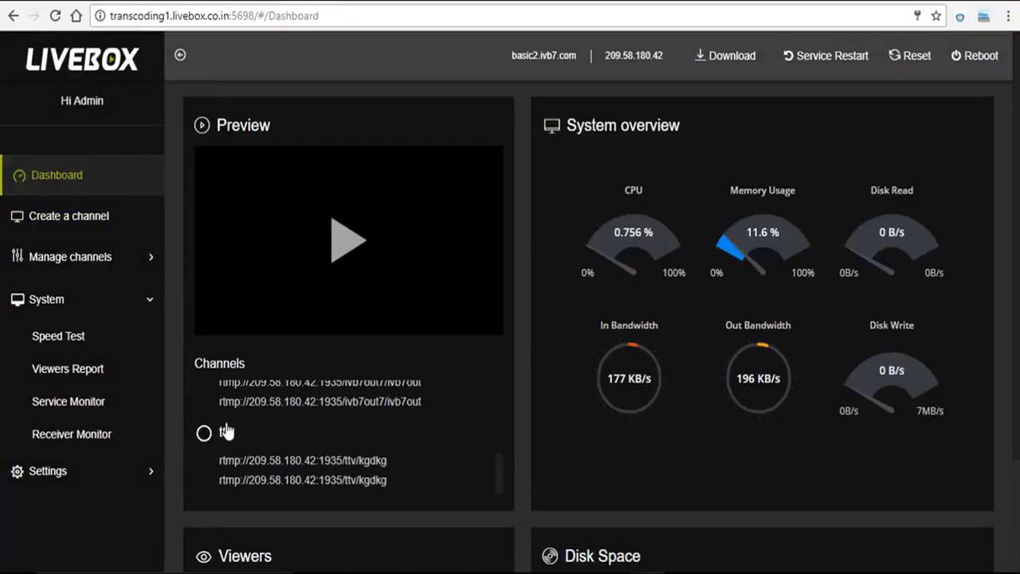
pyautogui.click(106, 265)
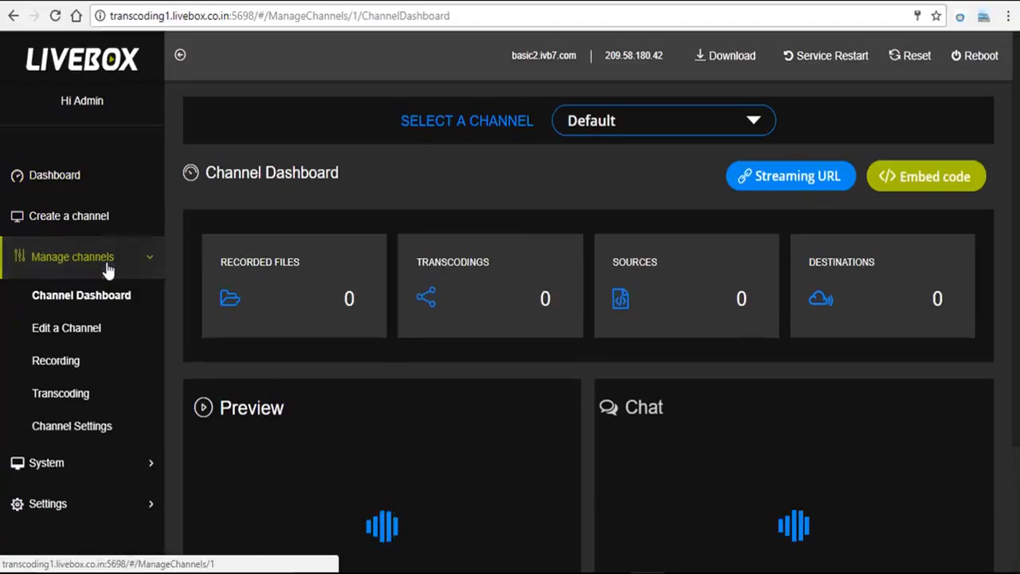
pyautogui.click(758, 125)
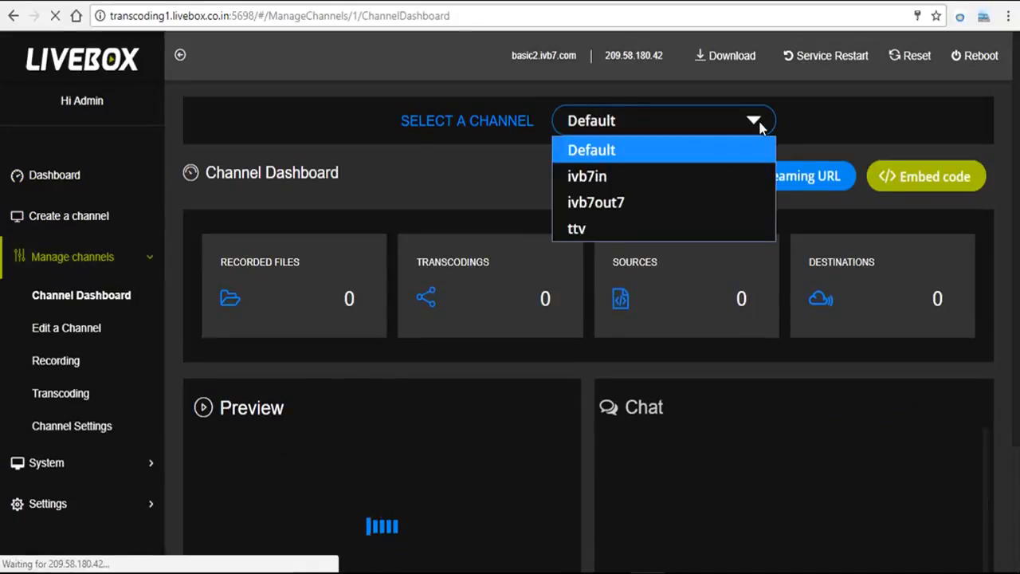
pyautogui.click(704, 229)
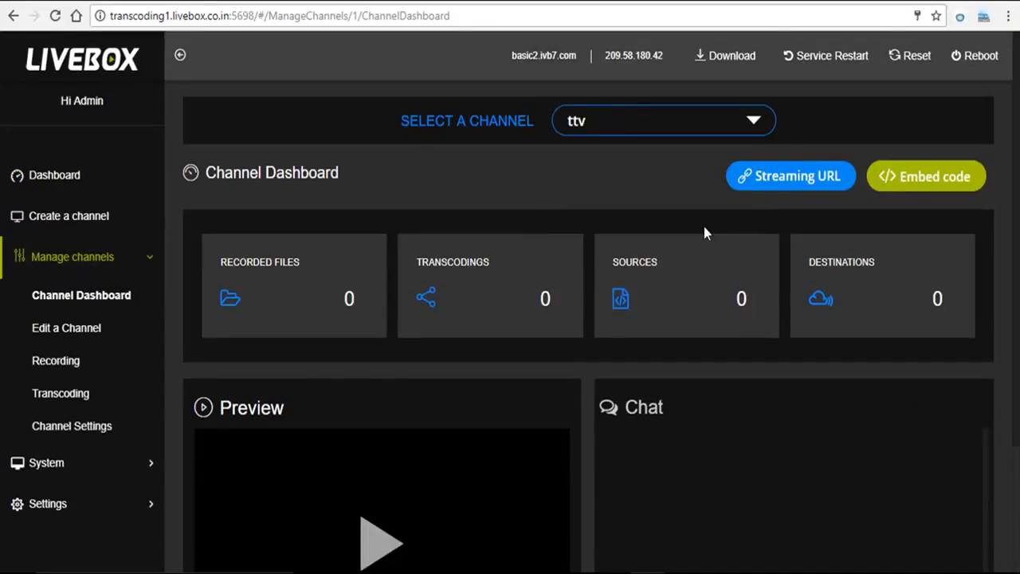
# Open the ttv channel's streaming URLs and copy the private-IP streaming URL
pyautogui.click(777, 180)
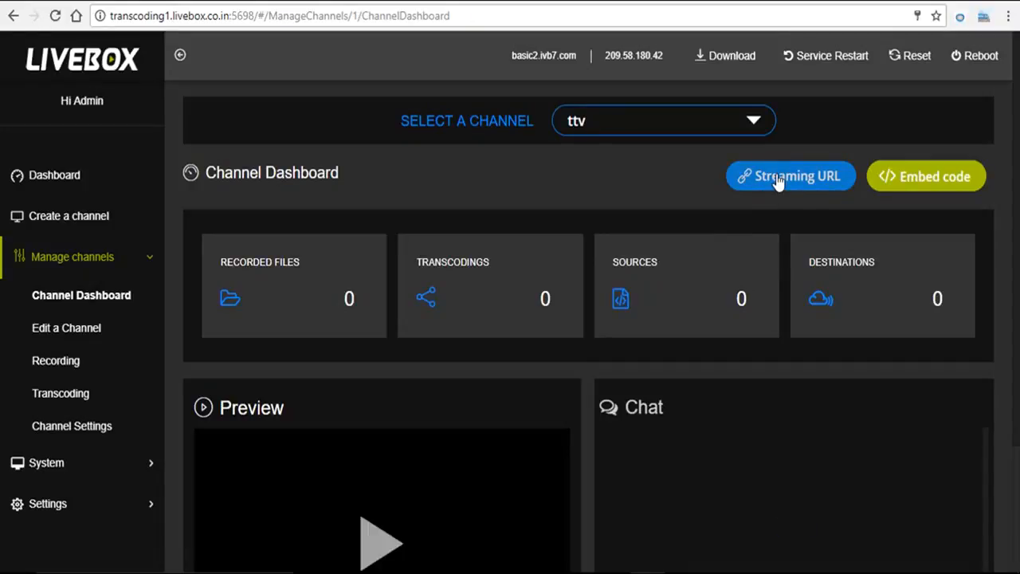
pyautogui.click(777, 180)
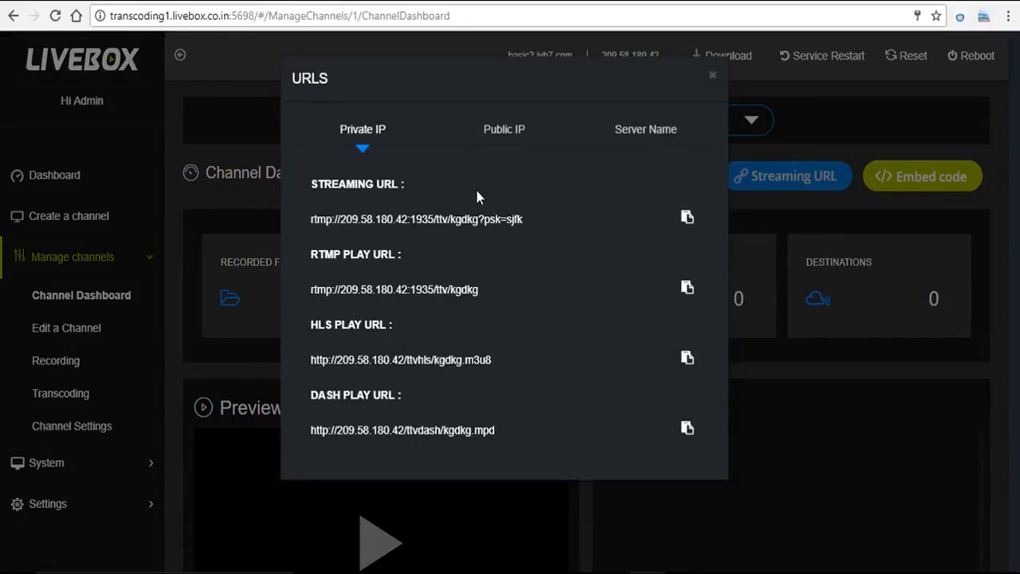
pyautogui.click(685, 223)
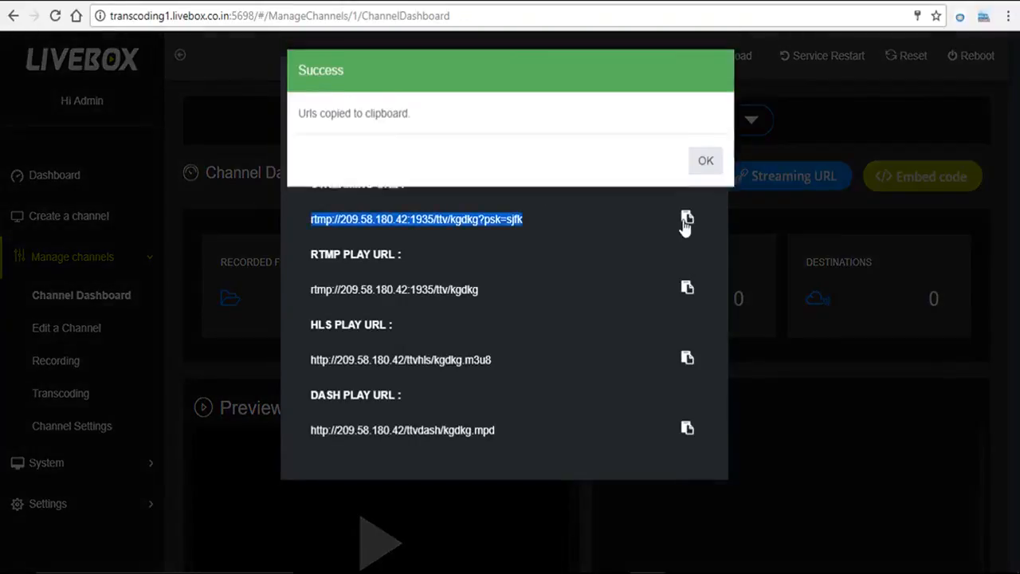
pyautogui.click(706, 169)
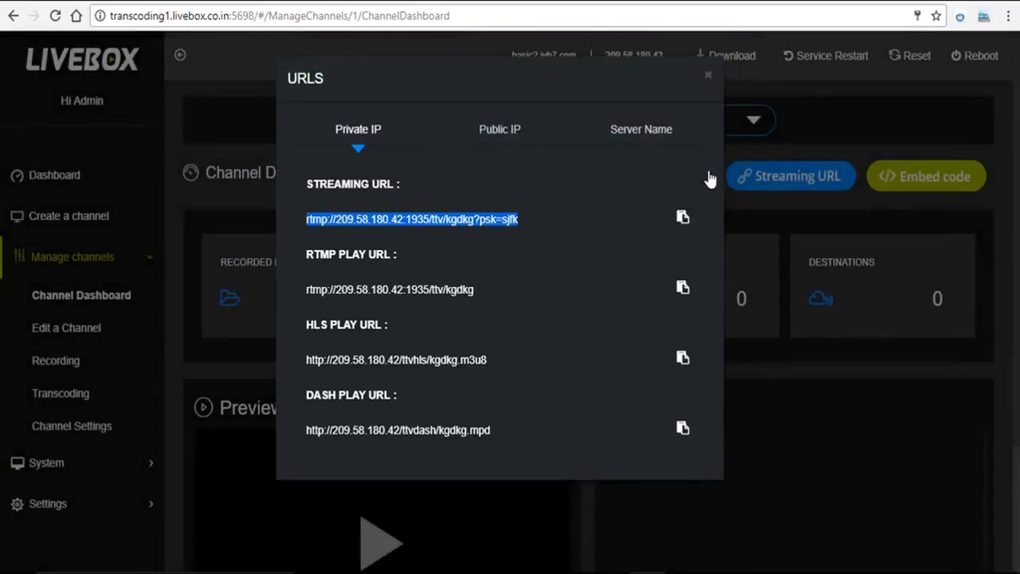
pyautogui.press('Escape')
# Switch to OBS, open the Stream settings, and paste the copied streaming URL as the server URL
pyautogui.moveTo(754, 572)
pyautogui.click(787, 519)
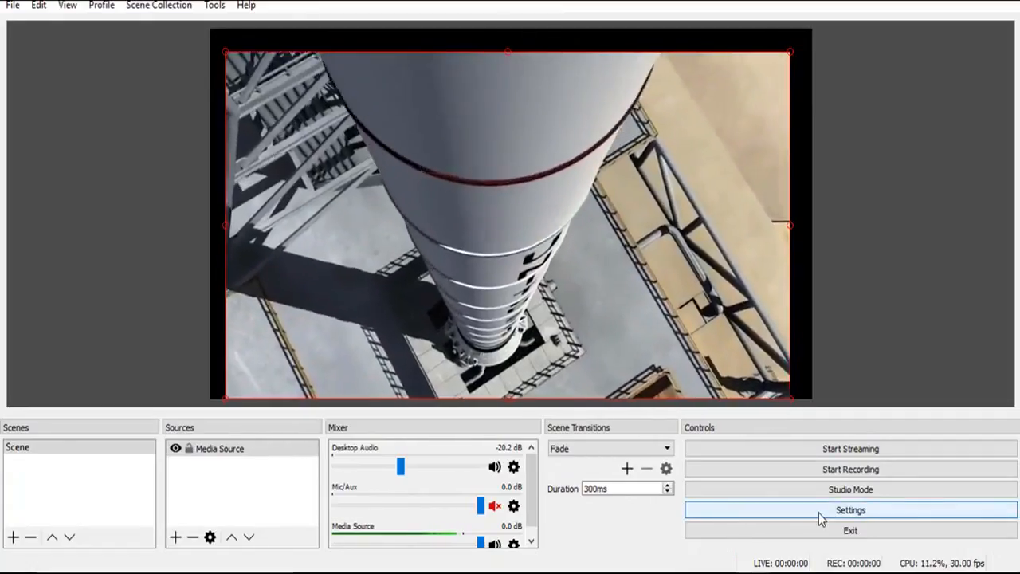
pyautogui.click(818, 512)
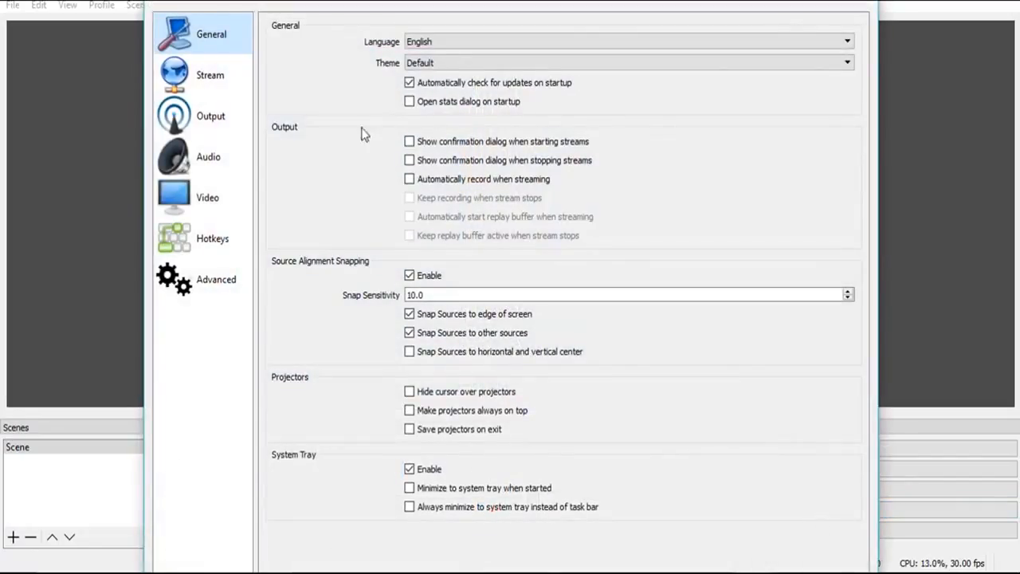
pyautogui.click(204, 90)
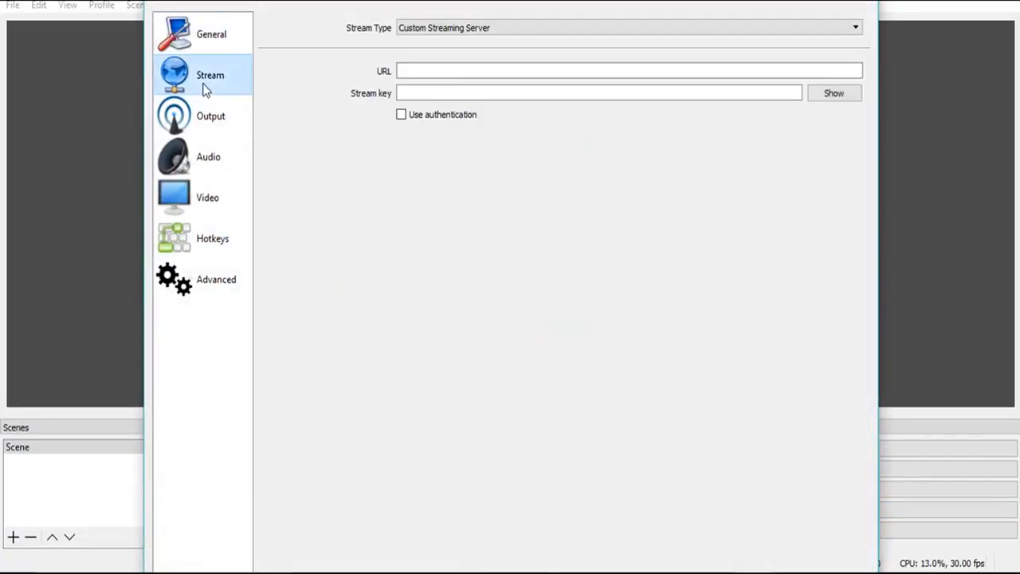
pyautogui.click(412, 73)
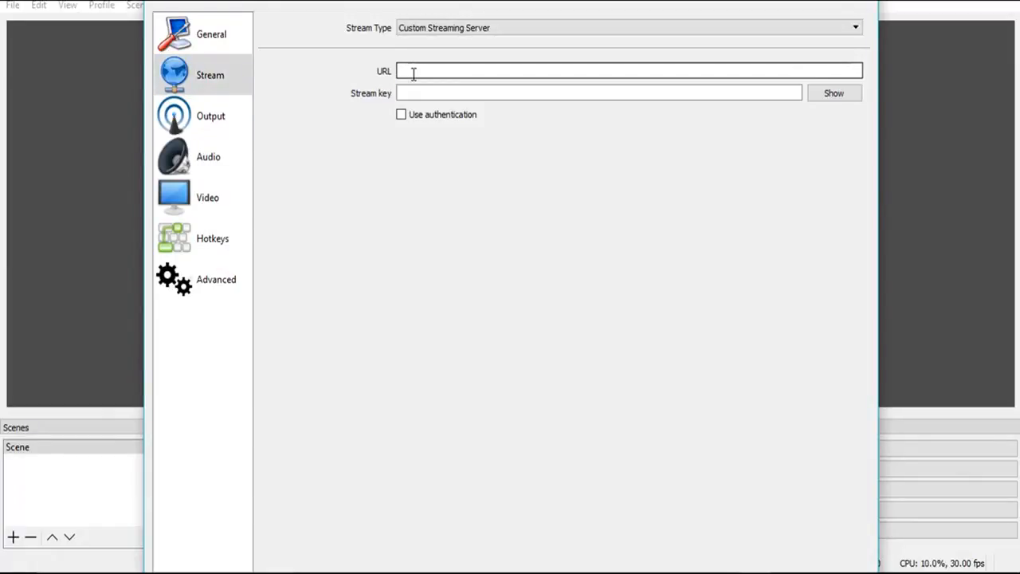
pyautogui.hotkey('ctrl', 'v')
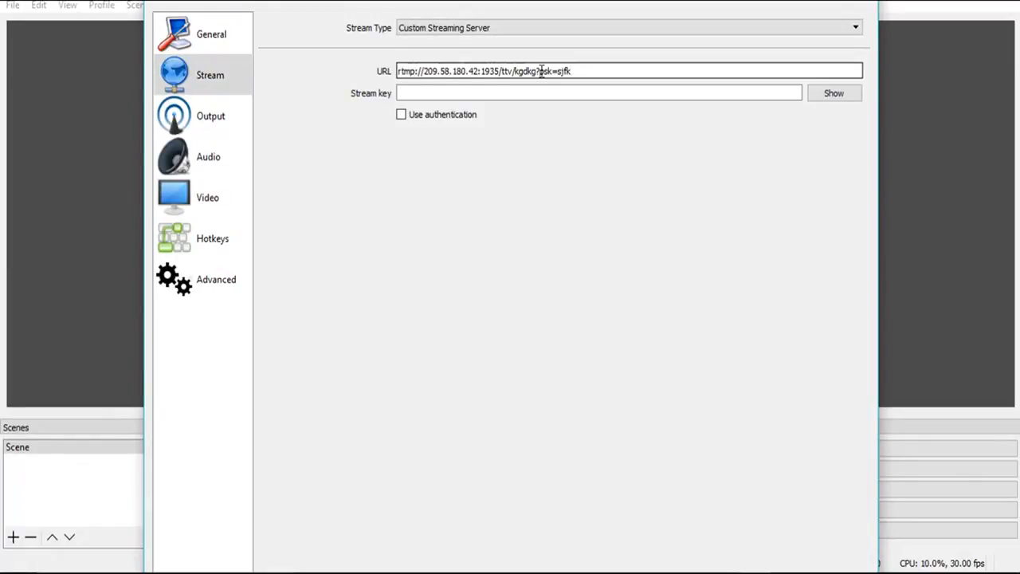
# Copy the stream name and key portion of the URL into the Stream key field
pyautogui.moveTo(518, 71); pyautogui.dragTo(578, 63)
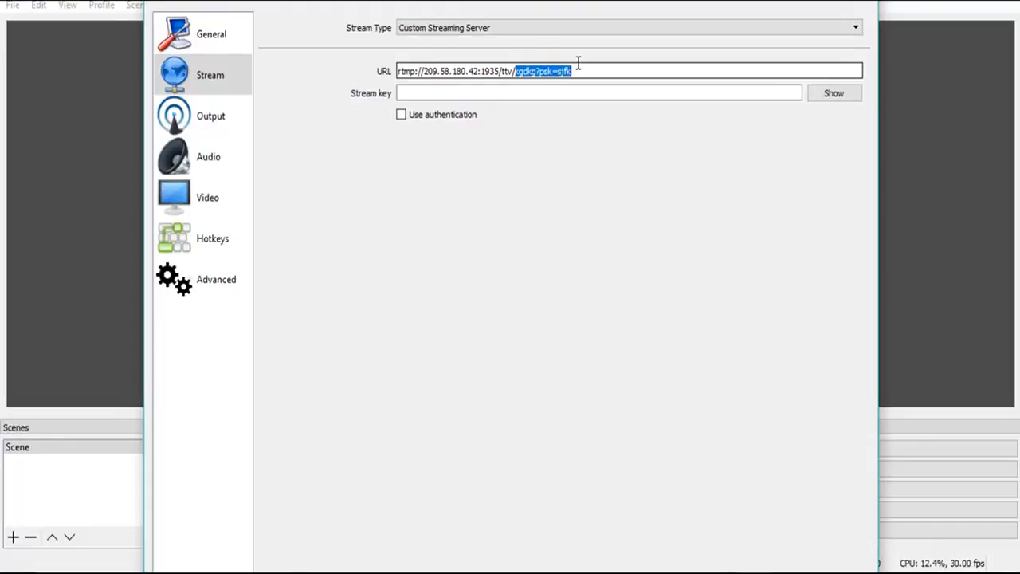
pyautogui.click(578, 63)
pyautogui.click(499, 92)
pyautogui.hotkey('ctrl', 'v')
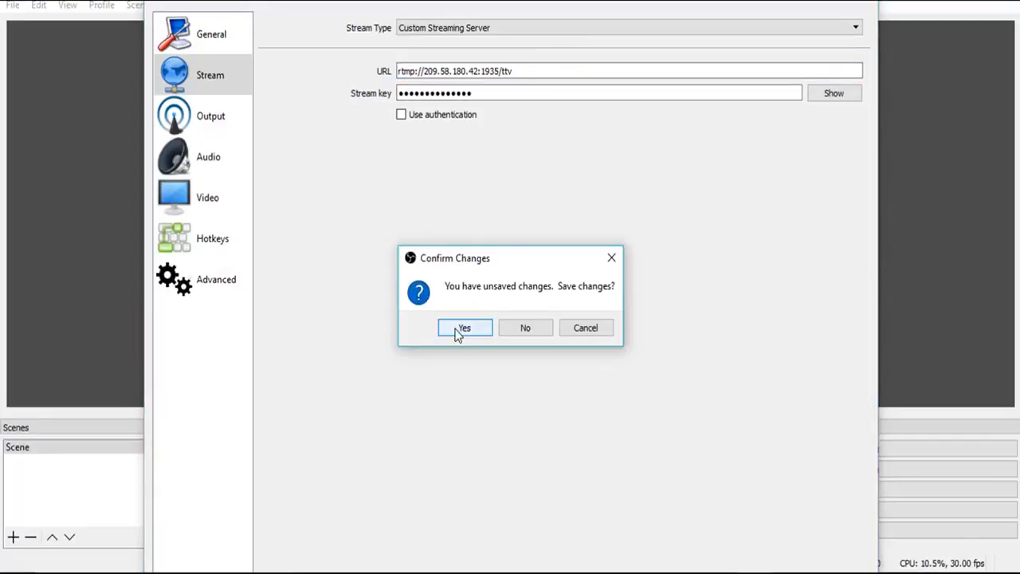
# Apply the stream settings and start streaming, then return to the browser
pyautogui.click(463, 328)
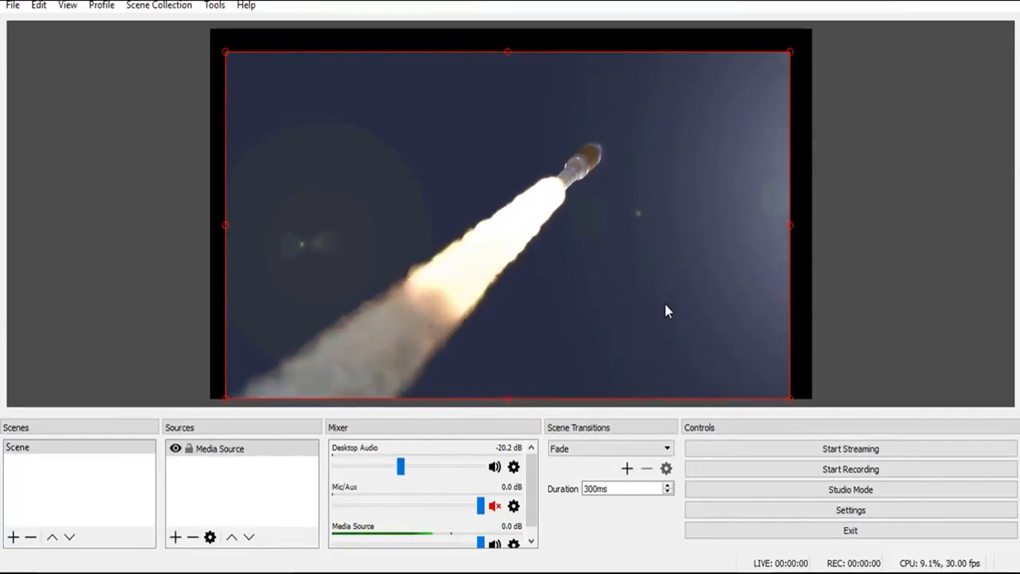
pyautogui.click(799, 449)
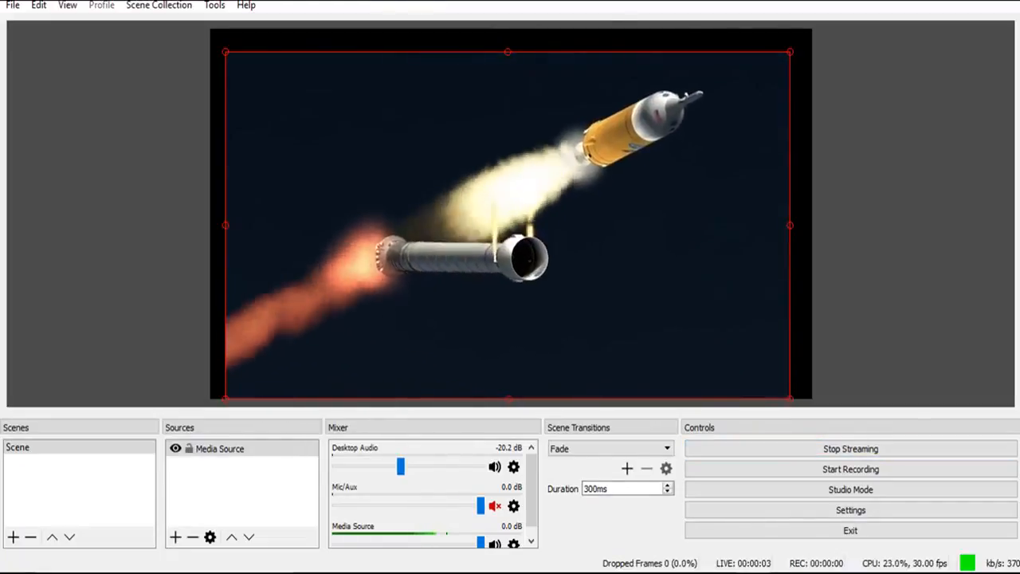
pyautogui.click(647, 563)
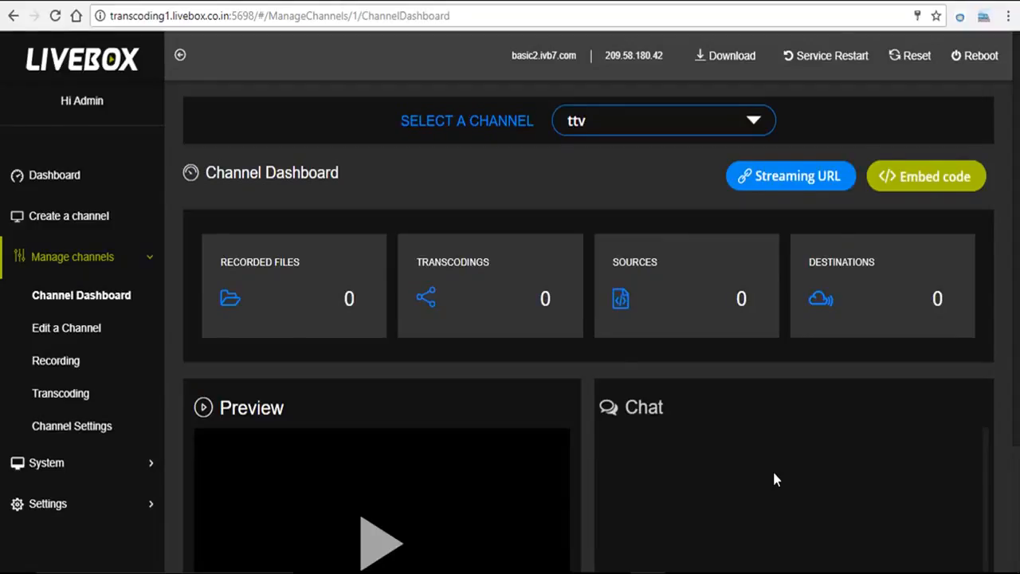
# Play the ttv channel's preview to check the incoming stream
pyautogui.scroll(-1, 772, 478)
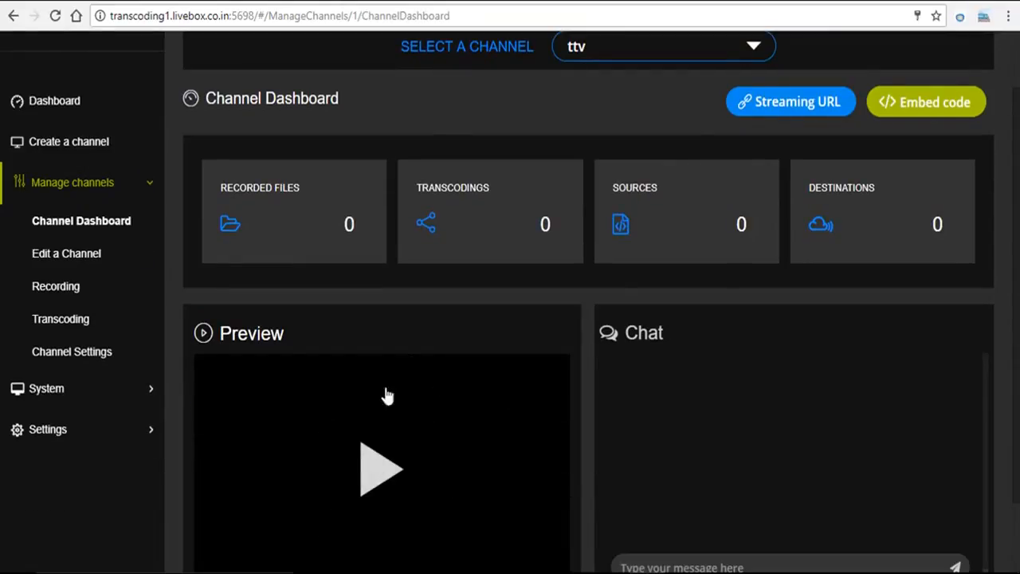
pyautogui.click(372, 468)
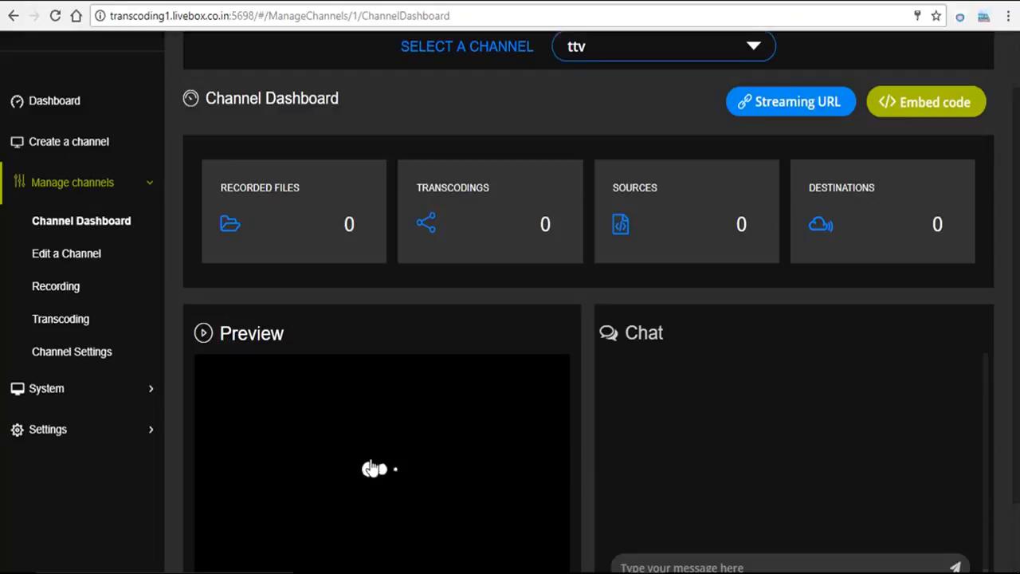
pyautogui.scroll(-1, 821, 446)
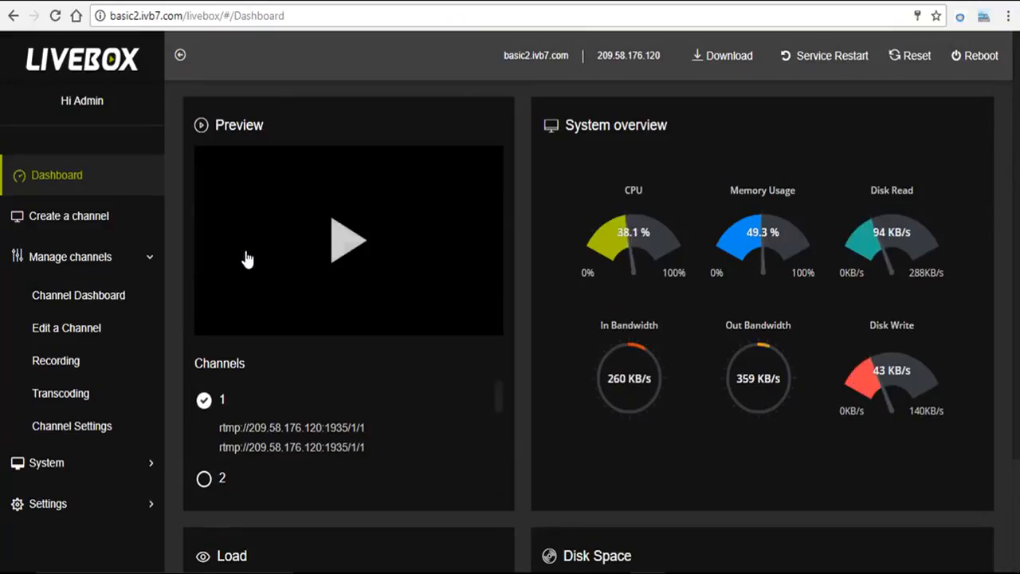
# On the basic2 server, start a new channel named ntv with stream name xvkv
pyautogui.click(137, 235)
pyautogui.write('ntv')
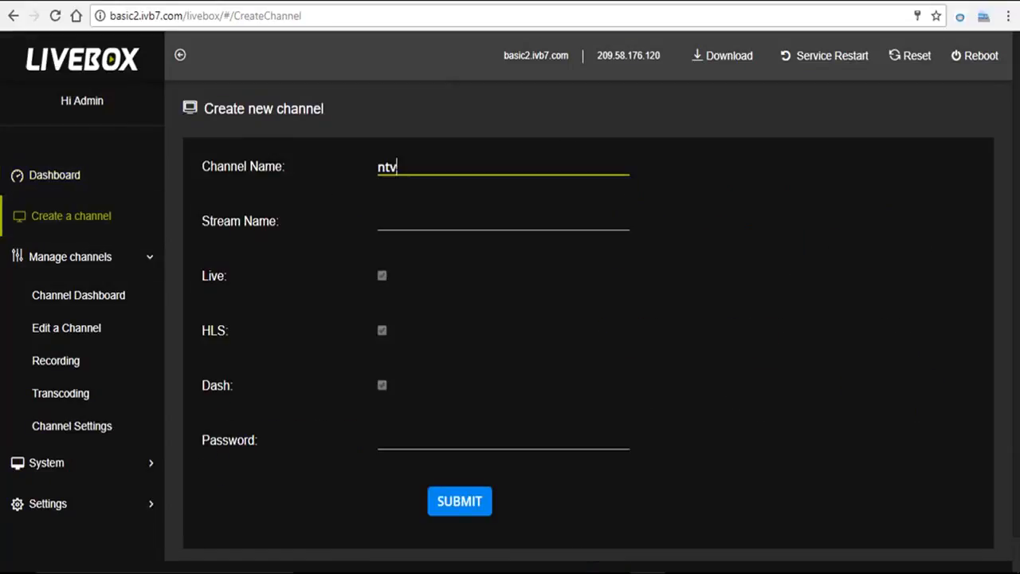
pyautogui.click(382, 222)
pyautogui.write('xvkv')
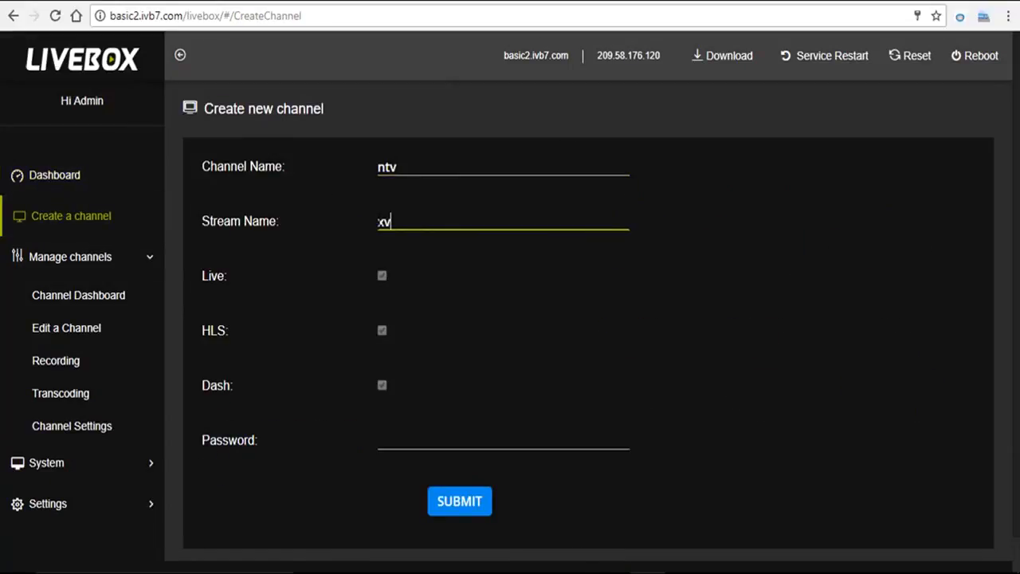
# Enter the channel password, submit the new ntv channel, and dismiss the confirmation
pyautogui.click(409, 440)
pyautogui.write('ggg')
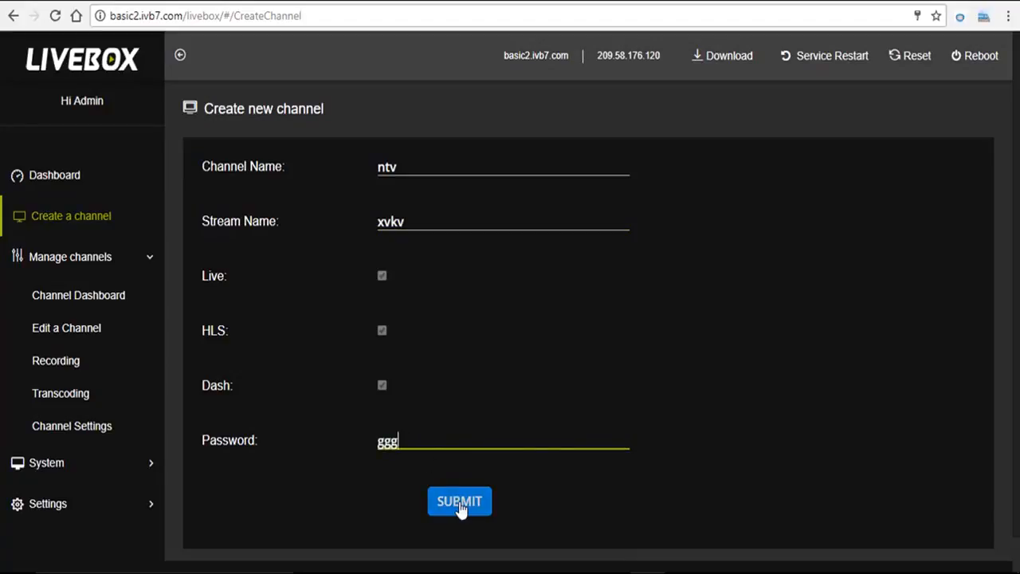
pyautogui.click(461, 506)
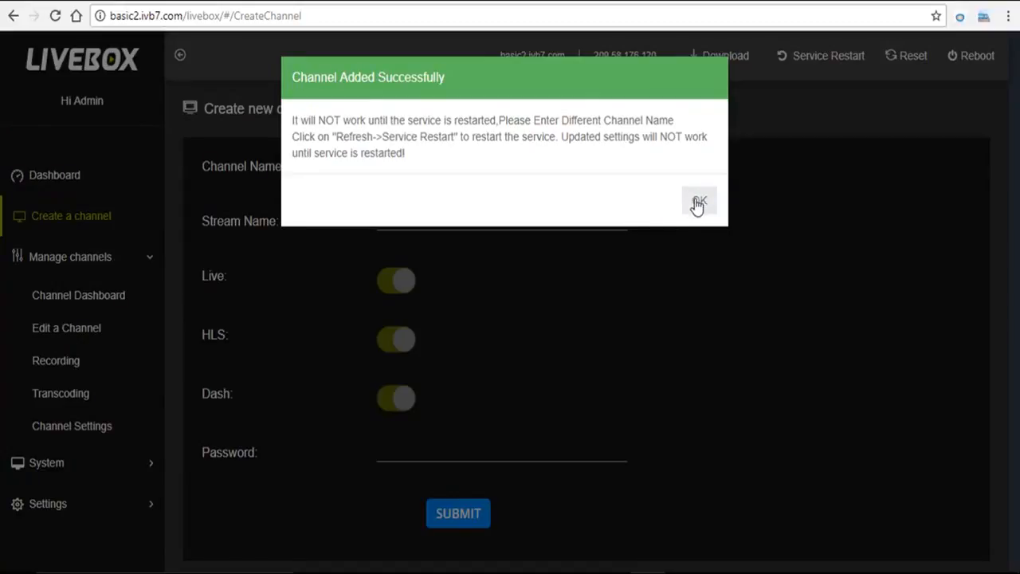
pyautogui.click(698, 204)
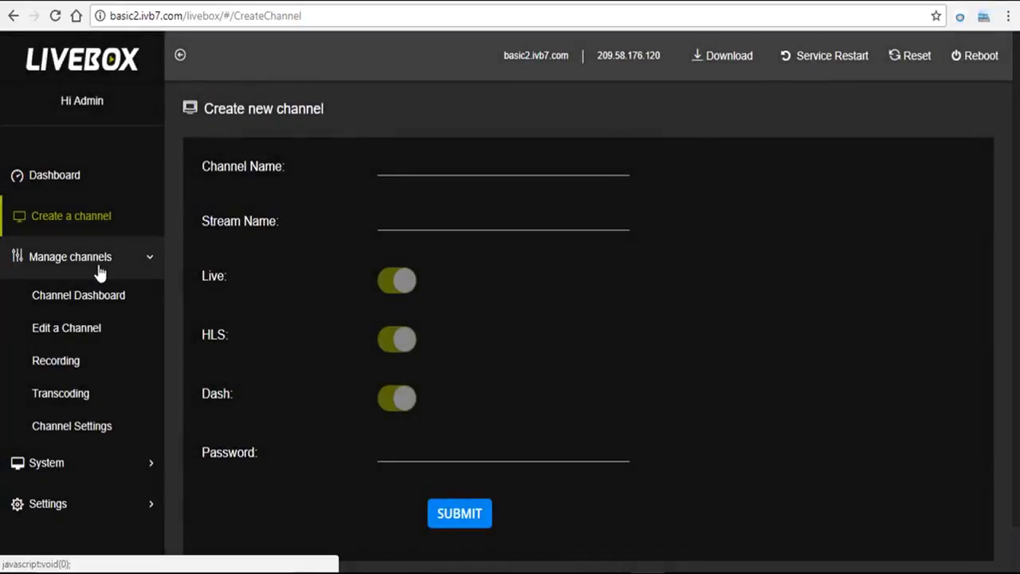
# Open the Channel Dashboard and select the ntv channel
pyautogui.click(97, 271)
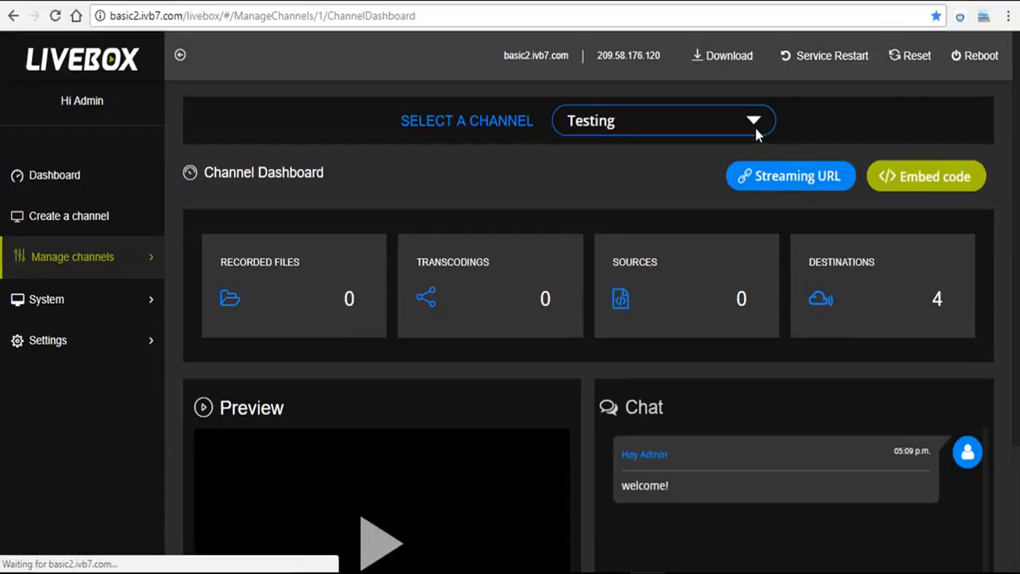
pyautogui.click(757, 132)
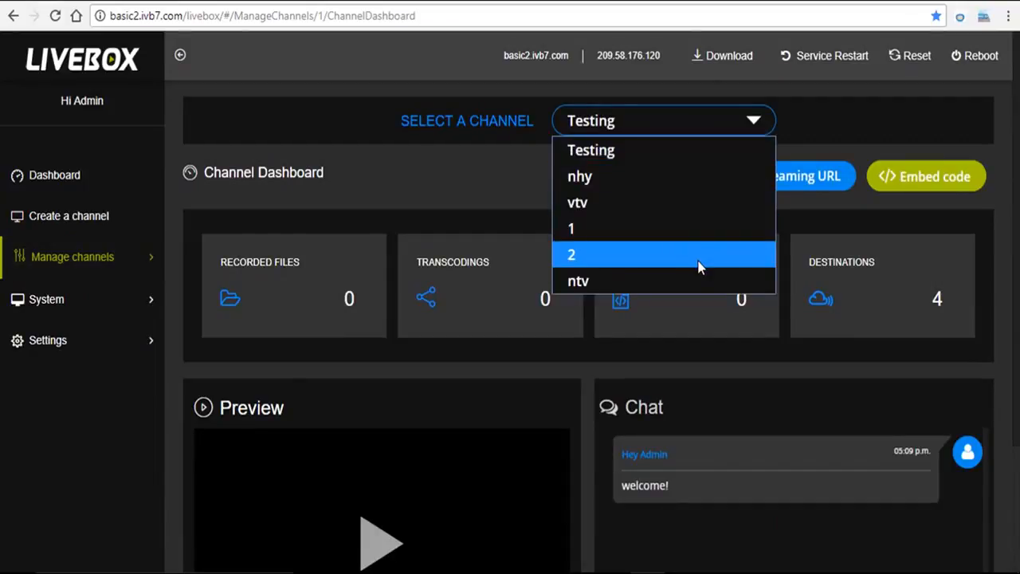
pyautogui.click(693, 283)
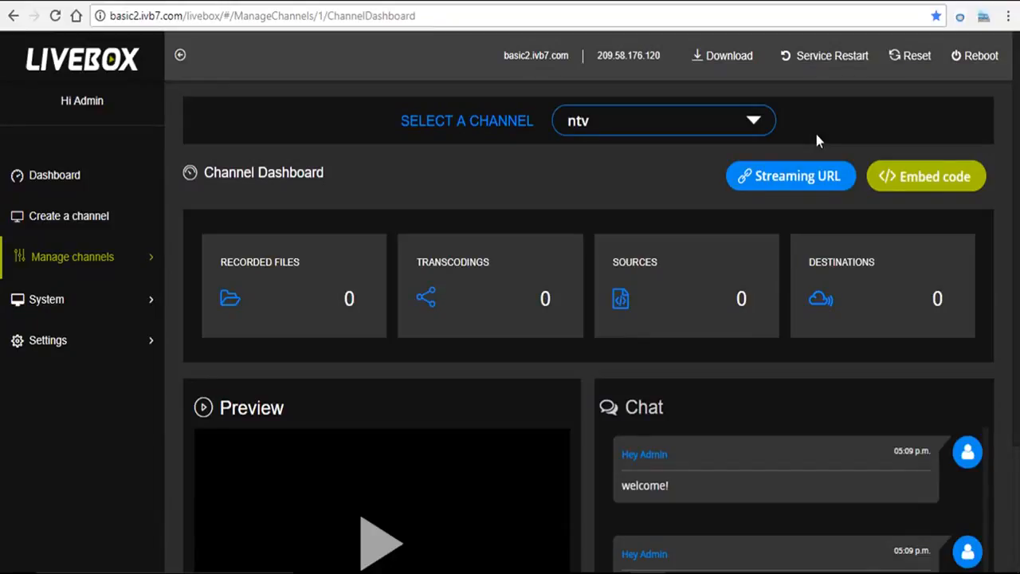
# Open the ntv channel's streaming URLs and copy the private-IP streaming URL
pyautogui.click(789, 176)
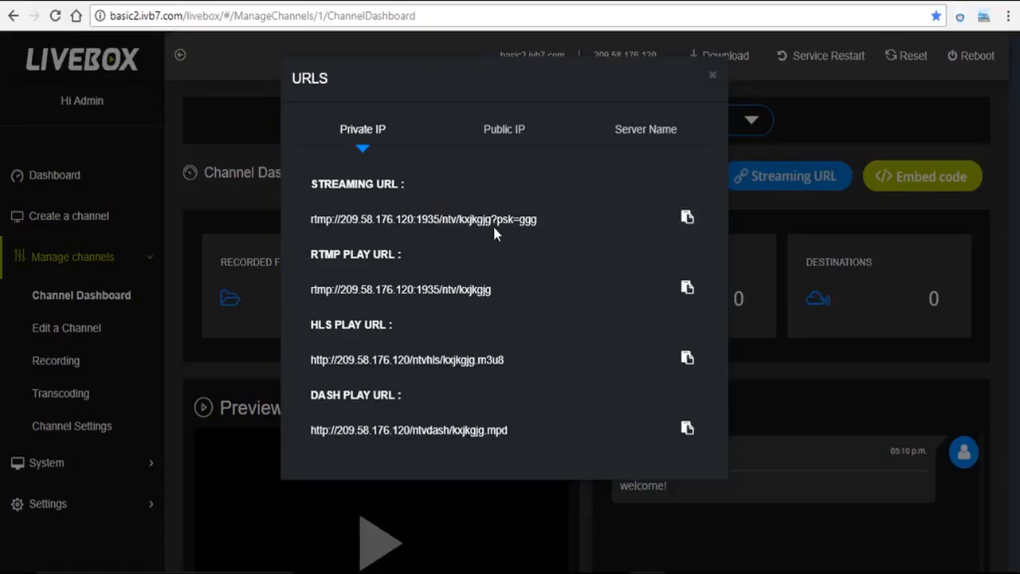
pyautogui.click(687, 218)
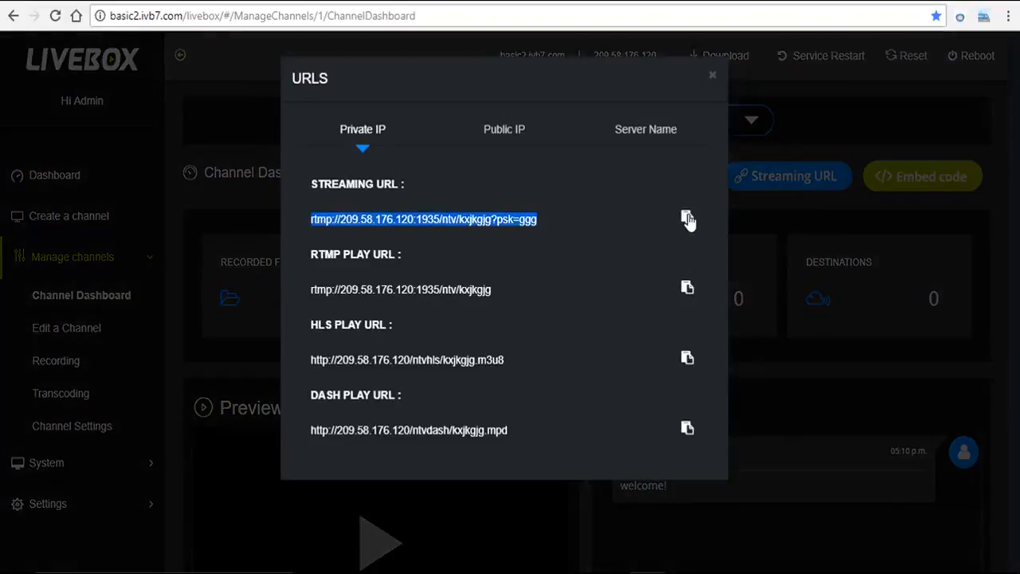
pyautogui.click(709, 173)
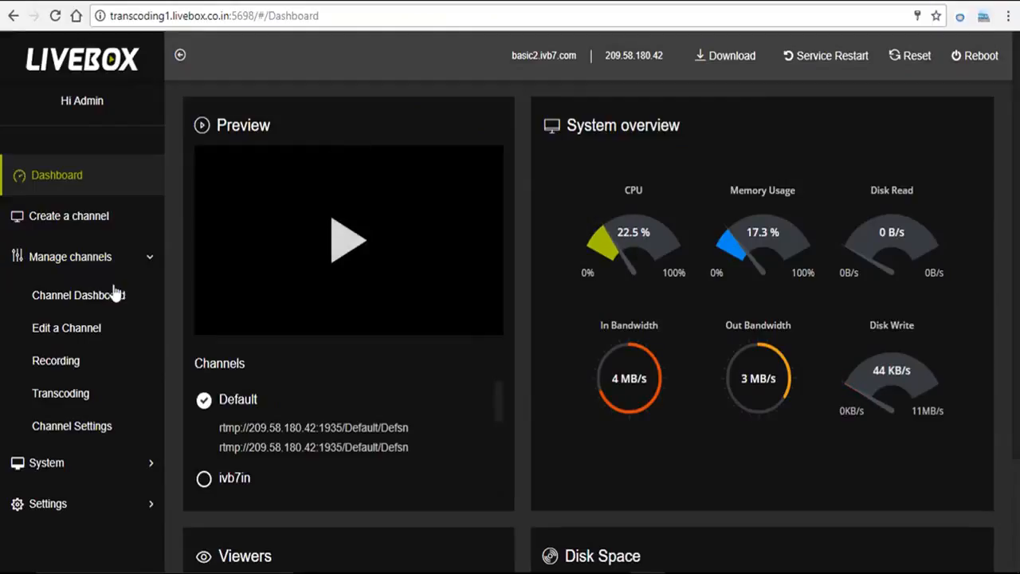
# On the transcoding1 server, edit the Default channel and add an External RTMP Server push destination with the pasted ntv streaming URL
pyautogui.click(88, 337)
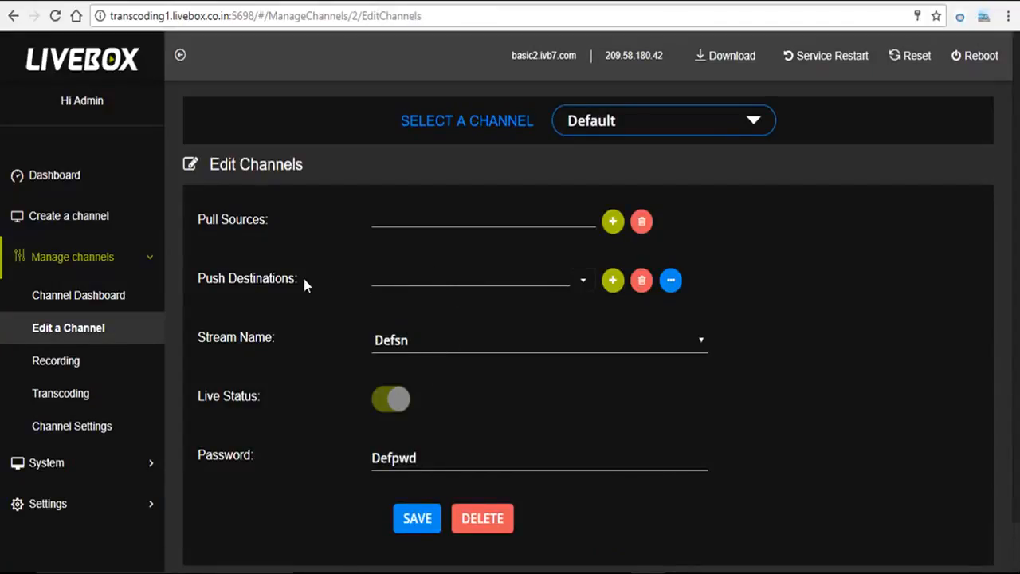
pyautogui.click(611, 280)
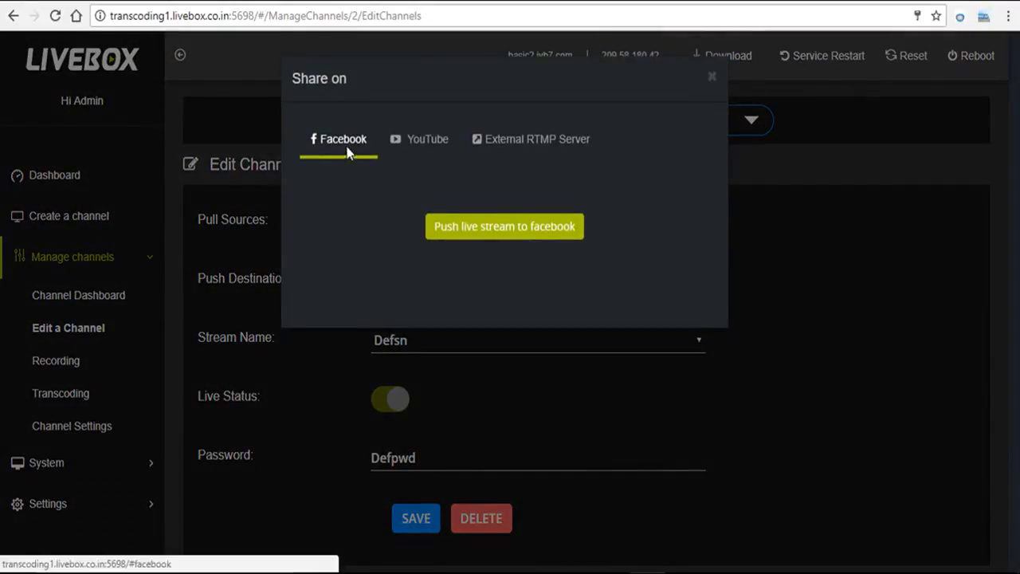
pyautogui.click(526, 149)
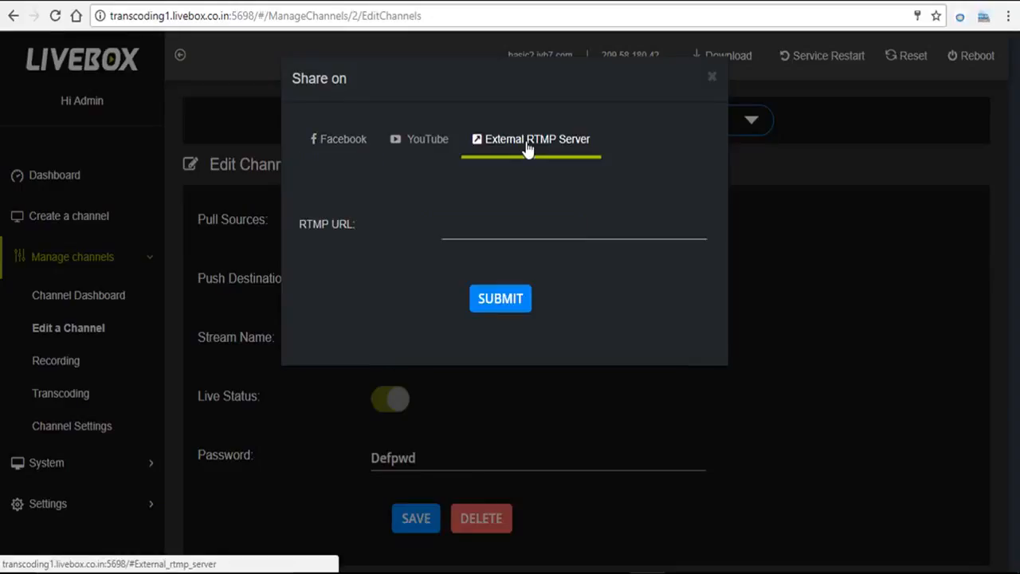
pyautogui.click(464, 226)
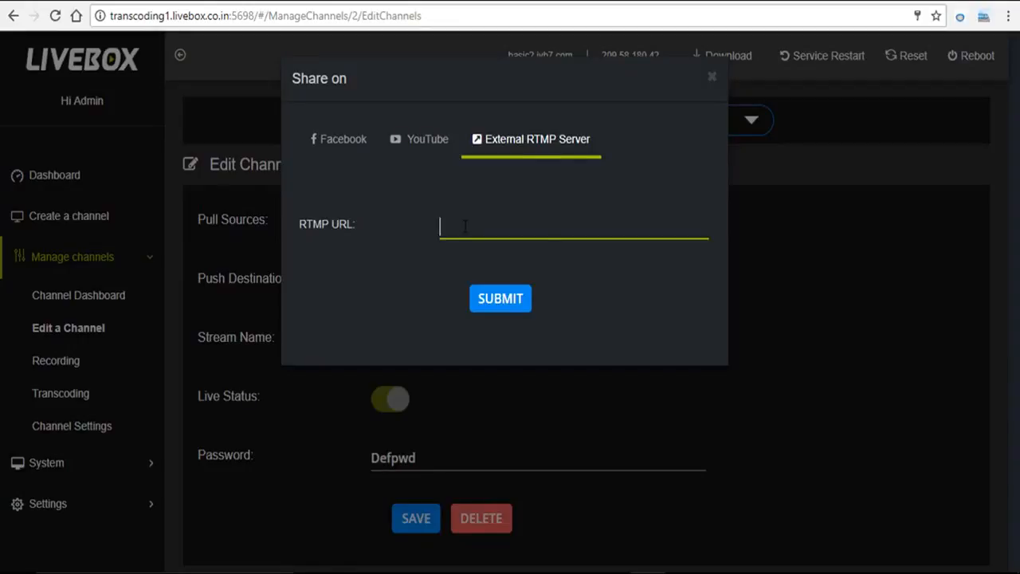
pyautogui.hotkey('ctrl', 'v')
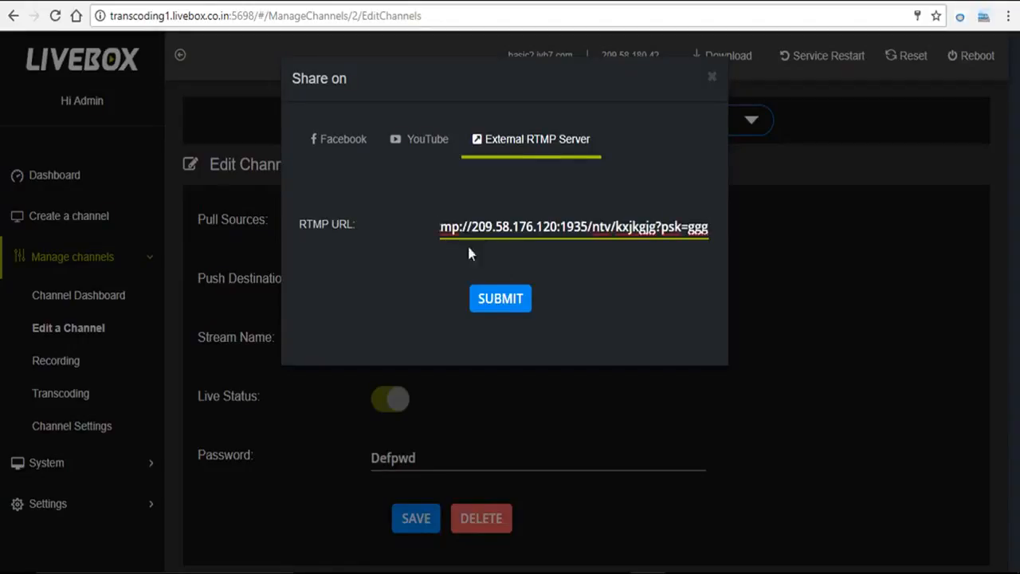
pyautogui.click(502, 310)
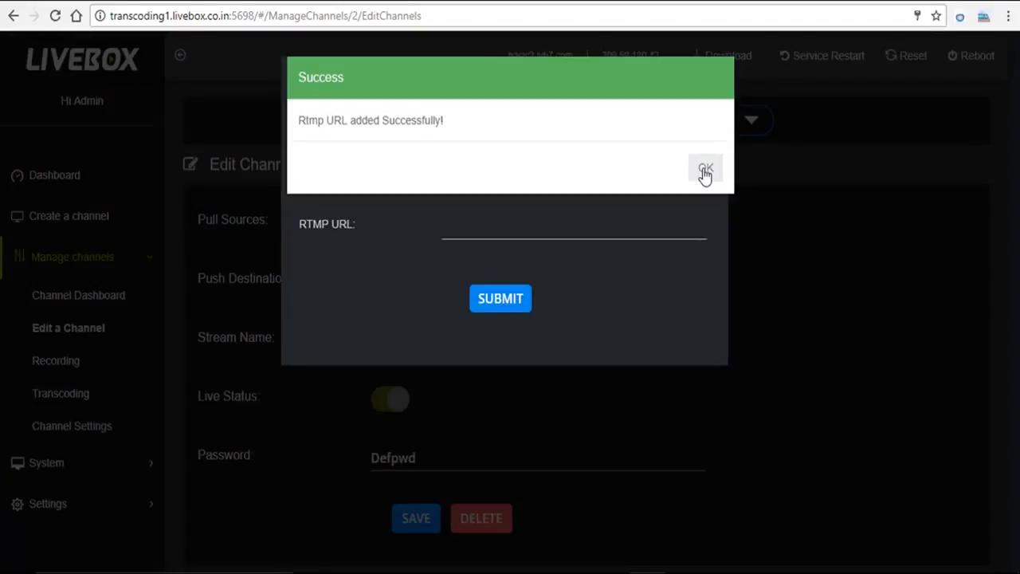
pyautogui.click(705, 173)
# Play the ntv channel's live preview on the basic2 Channel Dashboard
pyautogui.click(777, 325)
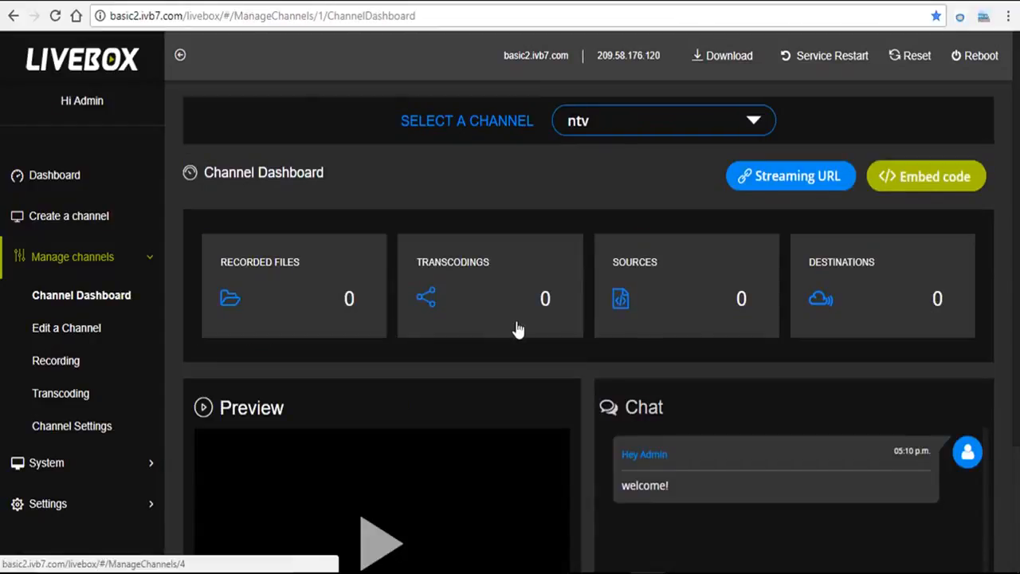
pyautogui.click(369, 550)
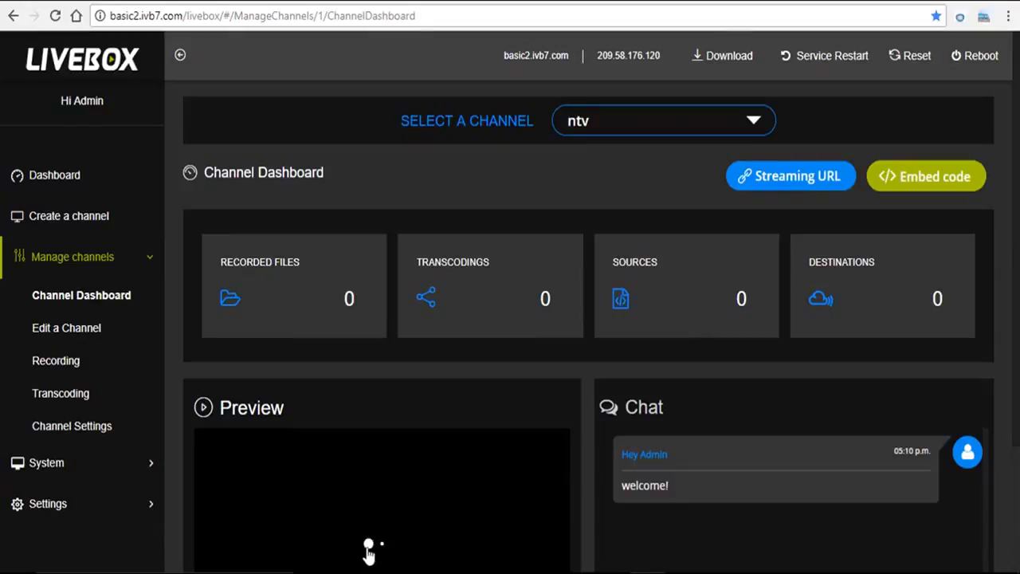
pyautogui.scroll(-2, 369, 549)
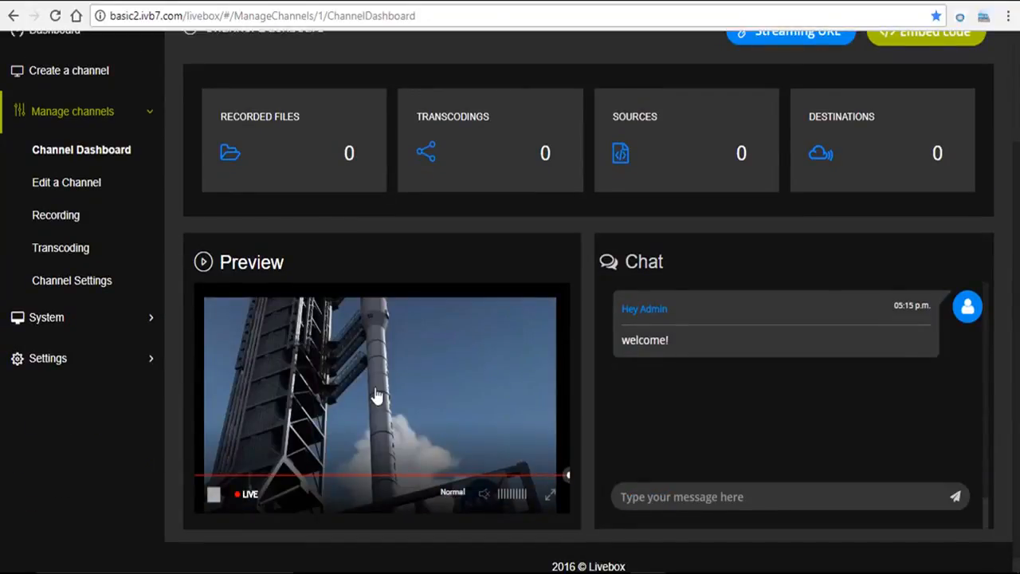
pyautogui.moveTo(1018, 440); pyautogui.dragTo(1018, 469)
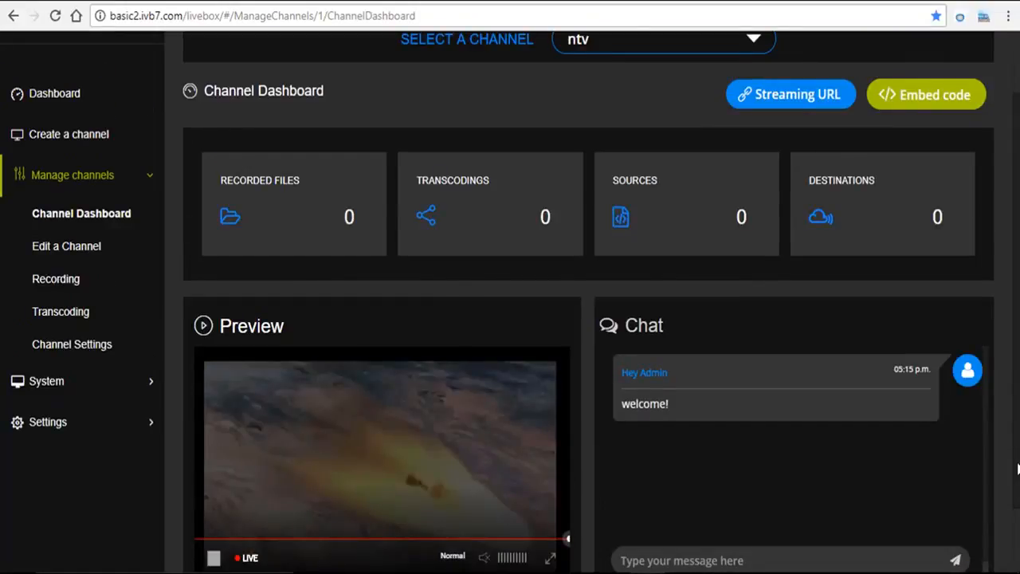
pyautogui.moveTo(1018, 468); pyautogui.dragTo(1018, 430)
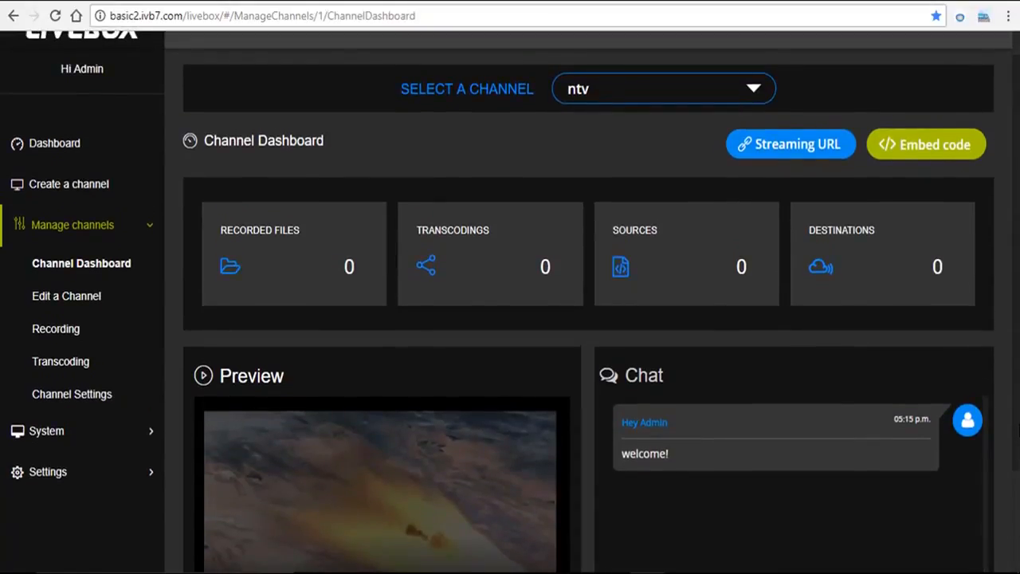
pyautogui.moveTo(1018, 430); pyautogui.dragTo(1017, 406)
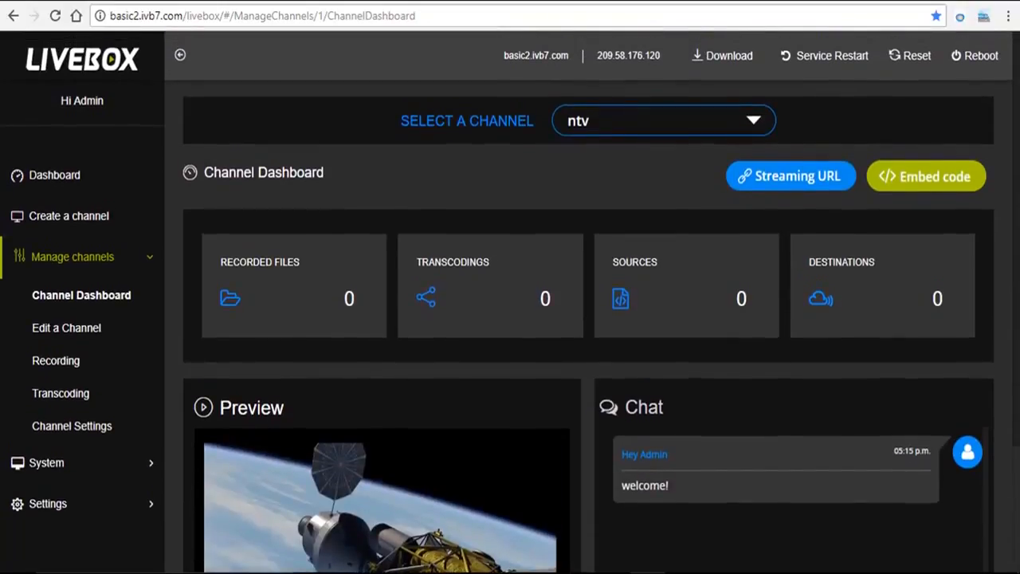
# Open the ntv channel's embed code and copy the server-name player embed code
pyautogui.click(921, 185)
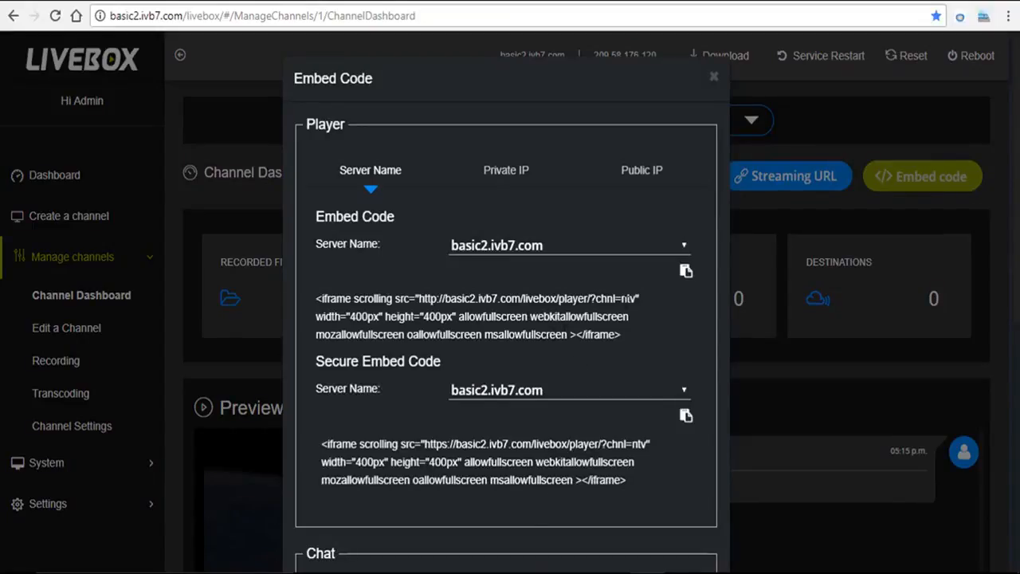
pyautogui.click(685, 273)
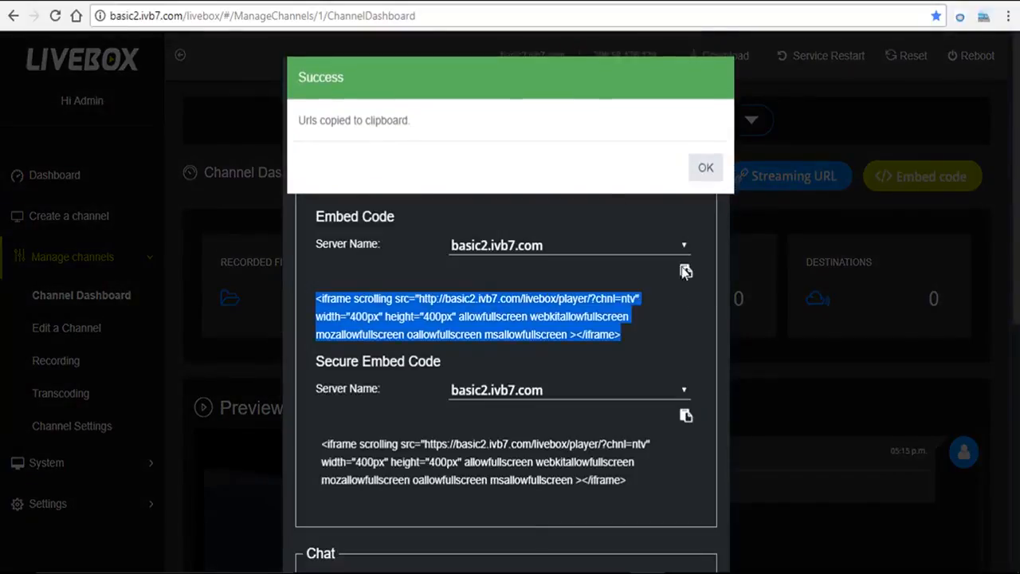
pyautogui.click(705, 170)
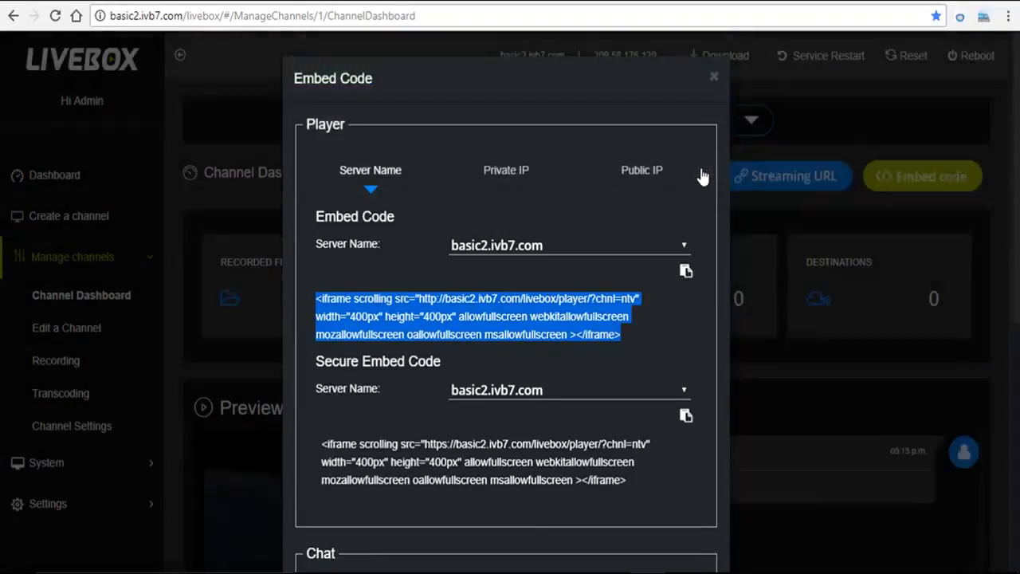
# In the demo1 page editor on the IVB7 Webcasting site, paste the embed code in source mode, update, and play the embedded player
pyautogui.click(384, 1)
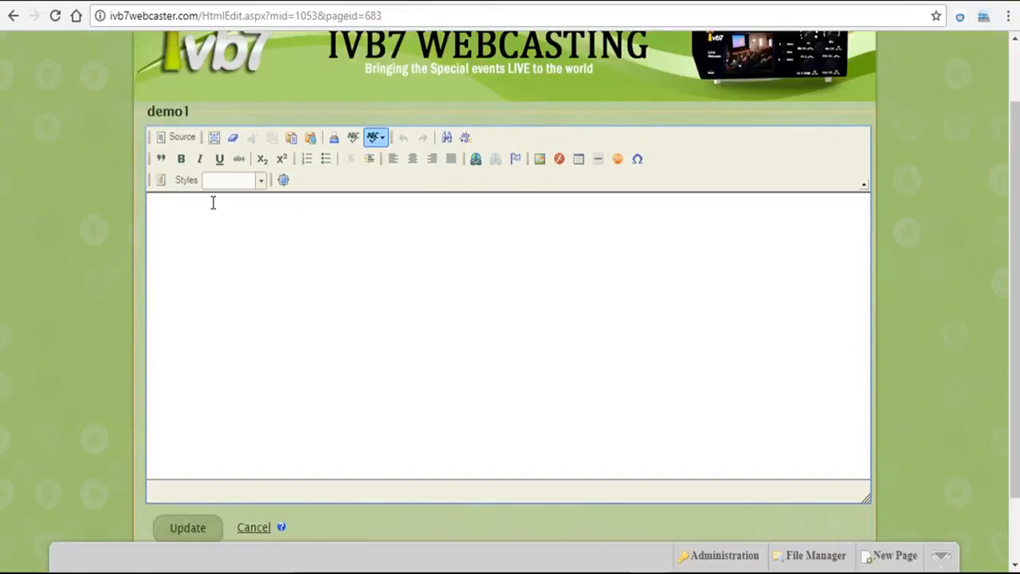
pyautogui.click(182, 140)
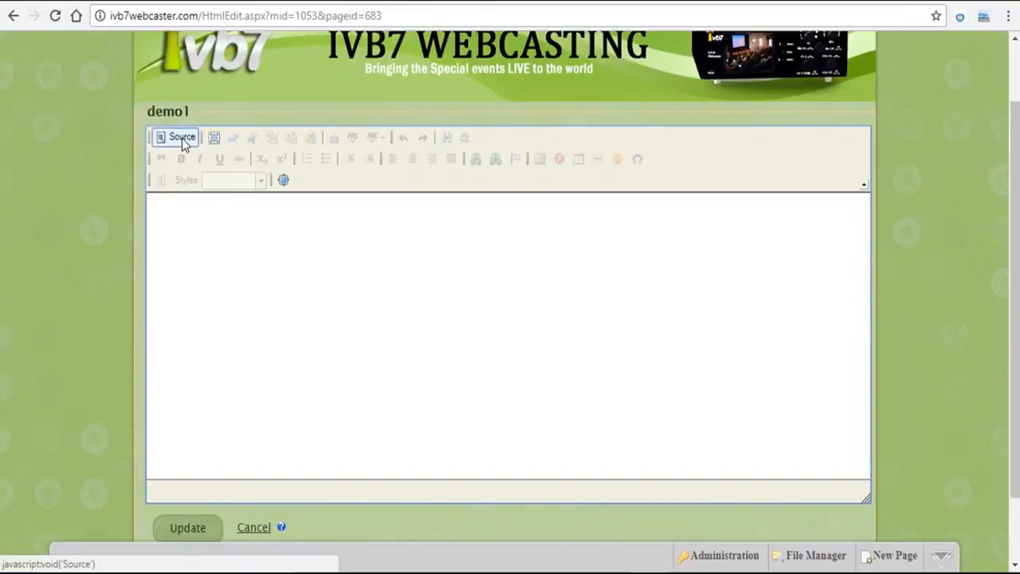
pyautogui.click(176, 214)
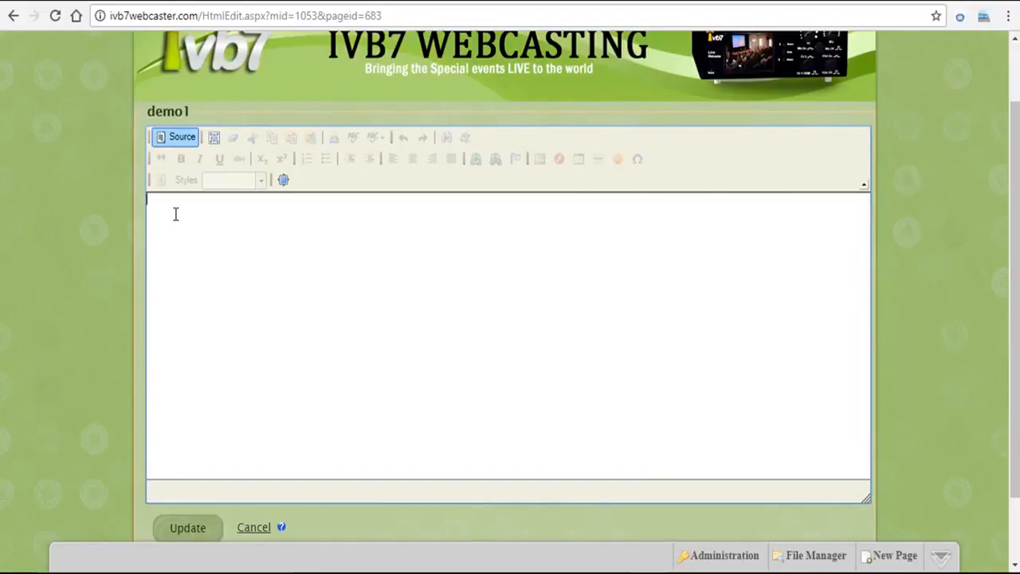
pyautogui.hotkey('ctrl', 'v')
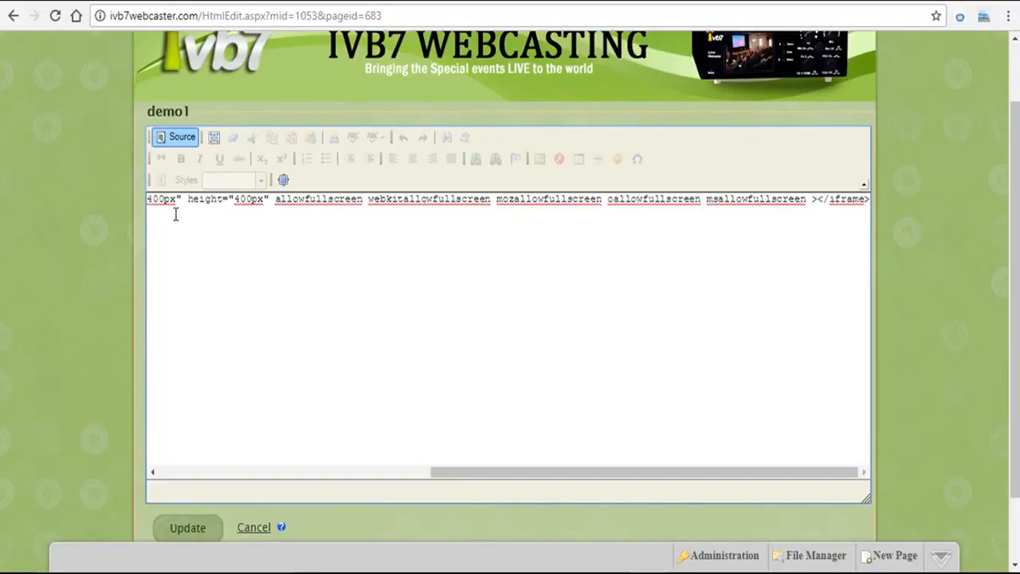
pyautogui.click(189, 532)
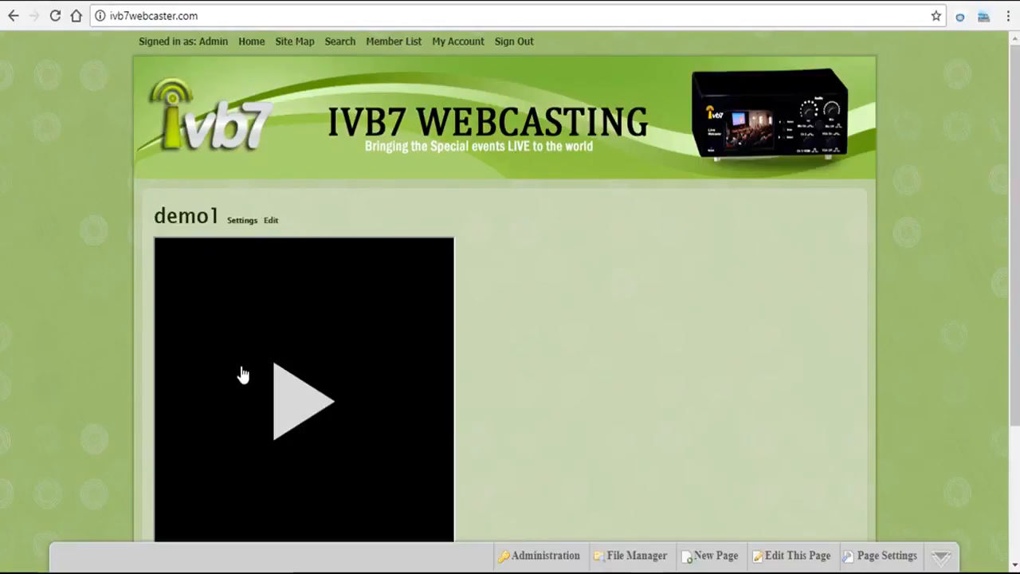
pyautogui.click(296, 407)
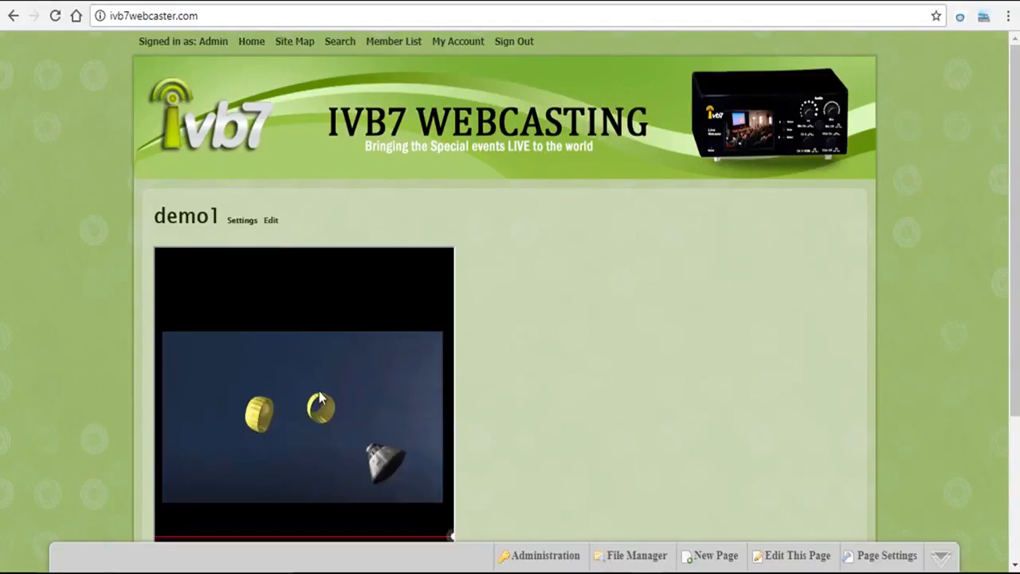